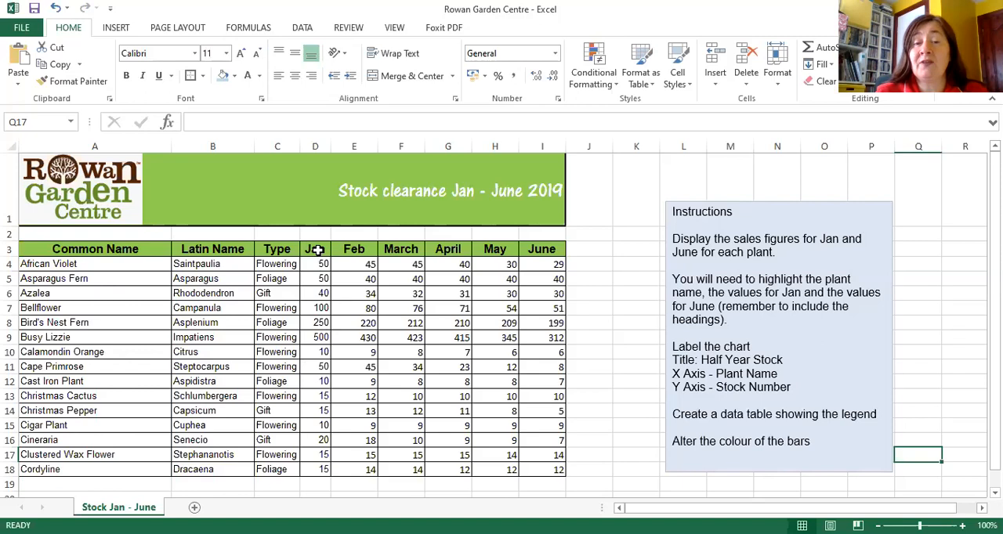
pyautogui.click(314, 146)
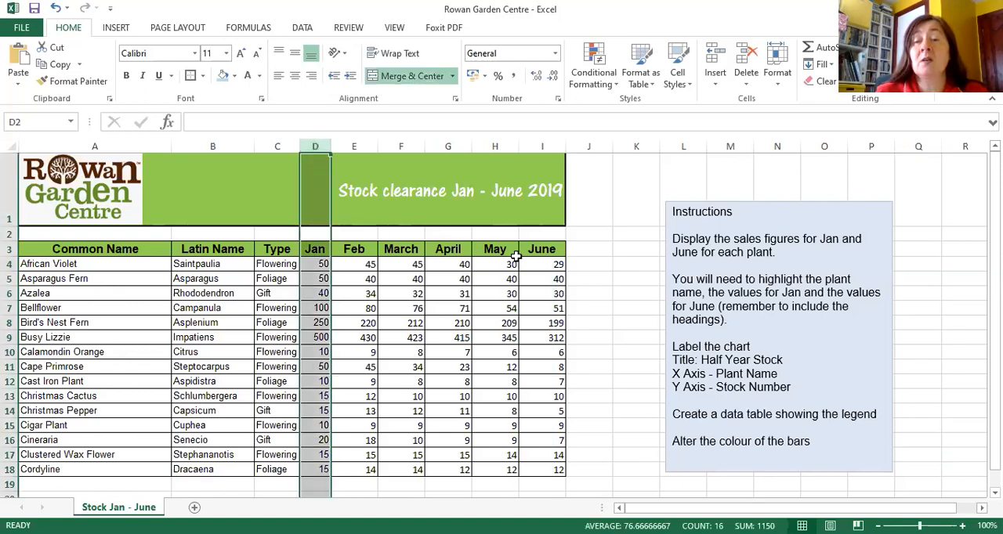
pyautogui.click(543, 249)
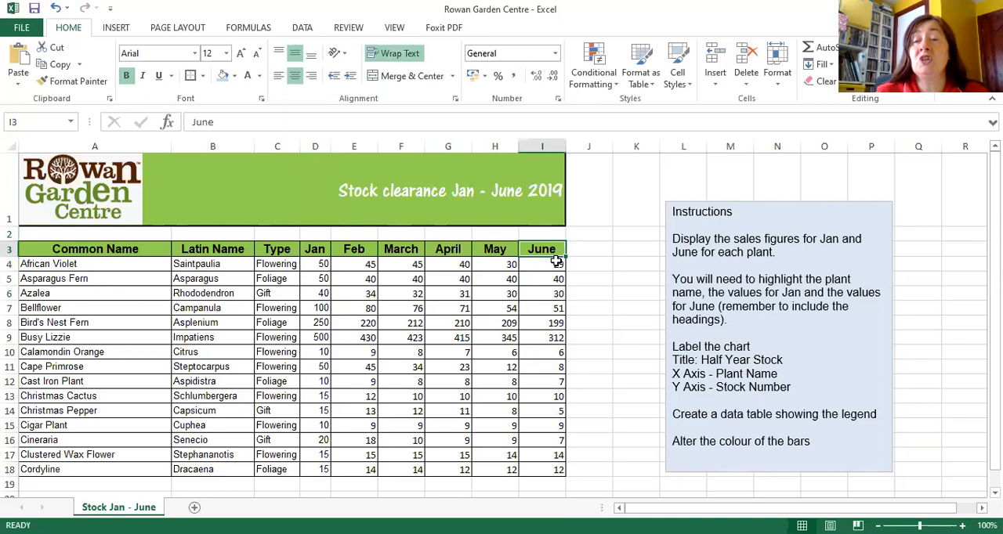
pyautogui.click(548, 144)
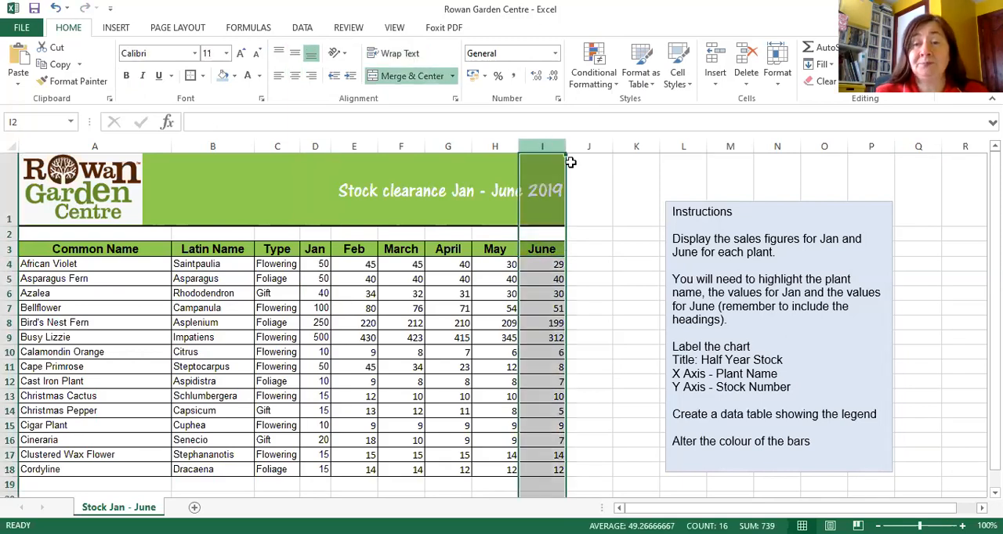
pyautogui.click(593, 180)
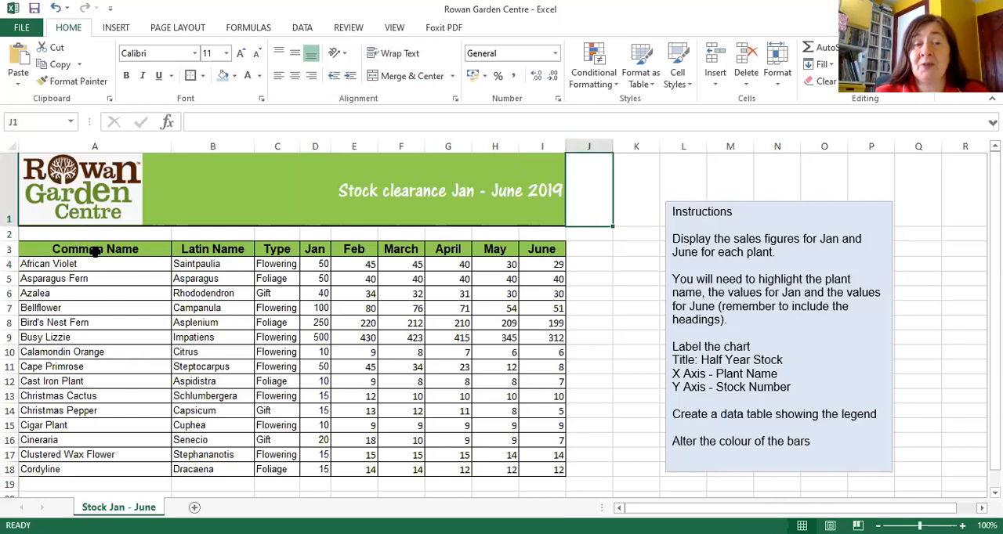
# Step: Insert a 2-D clustered column chart from the Common Name, Jan and June data, headings included (A3:A18, D3:D18 and I3:I18)
pyautogui.click(97, 249)
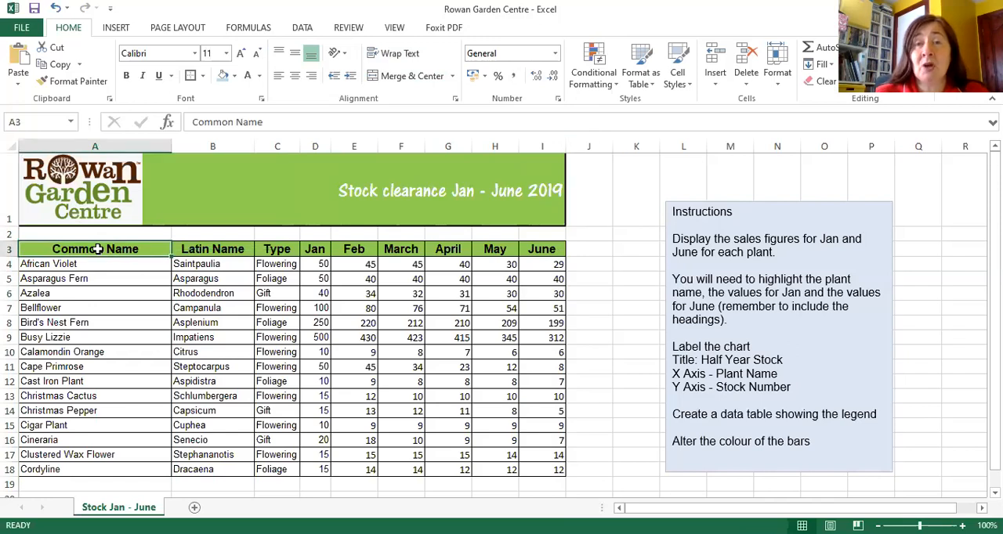
pyautogui.moveTo(97, 249); pyautogui.dragTo(108, 465)
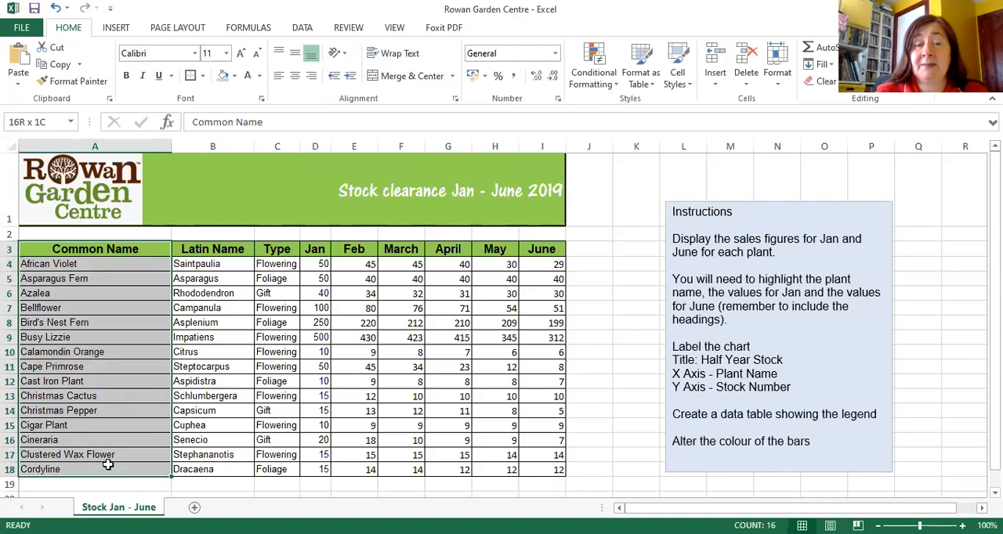
pyautogui.moveTo(108, 465); pyautogui.dragTo(108, 465)
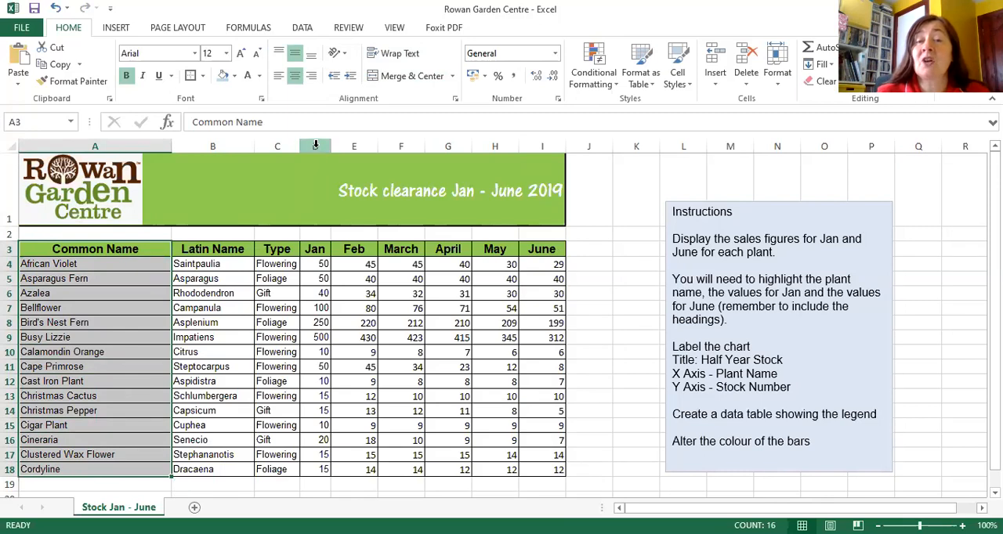
pyautogui.keyDown('ctrl'); pyautogui.click(316, 249); pyautogui.keyUp('ctrl')
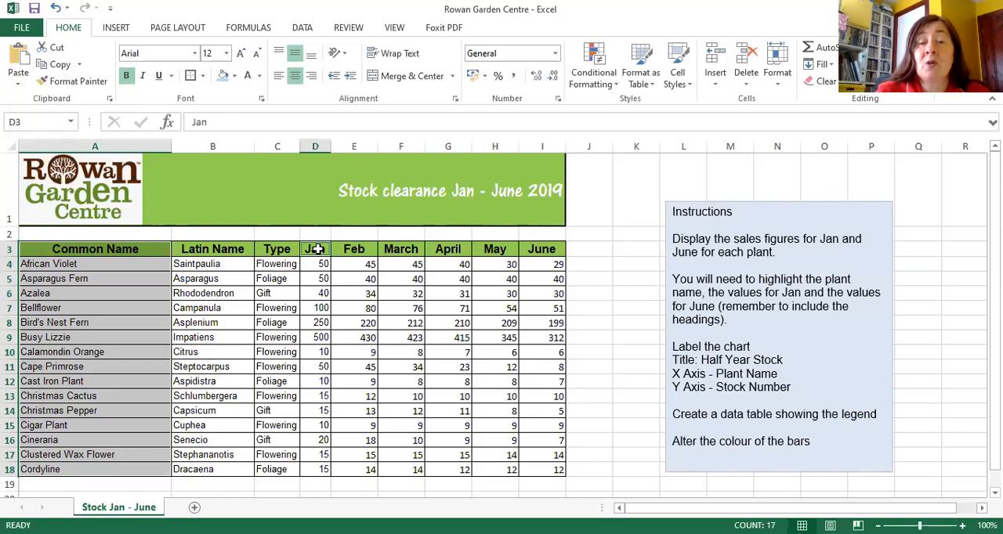
pyautogui.moveTo(316, 249); pyautogui.dragTo(326, 470)
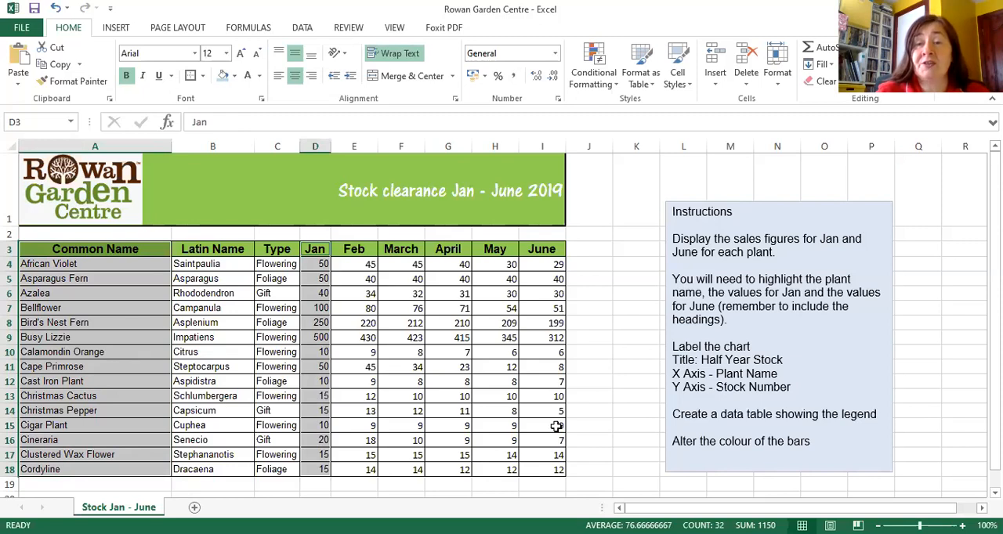
pyautogui.keyDown('ctrl'); pyautogui.click(548, 248); pyautogui.keyUp('ctrl')
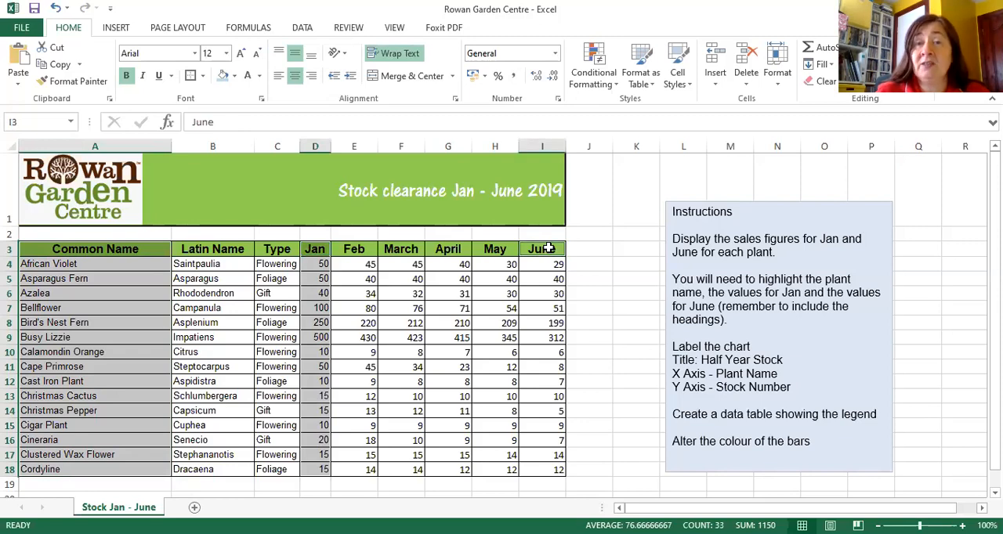
pyautogui.moveTo(549, 248); pyautogui.dragTo(551, 467)
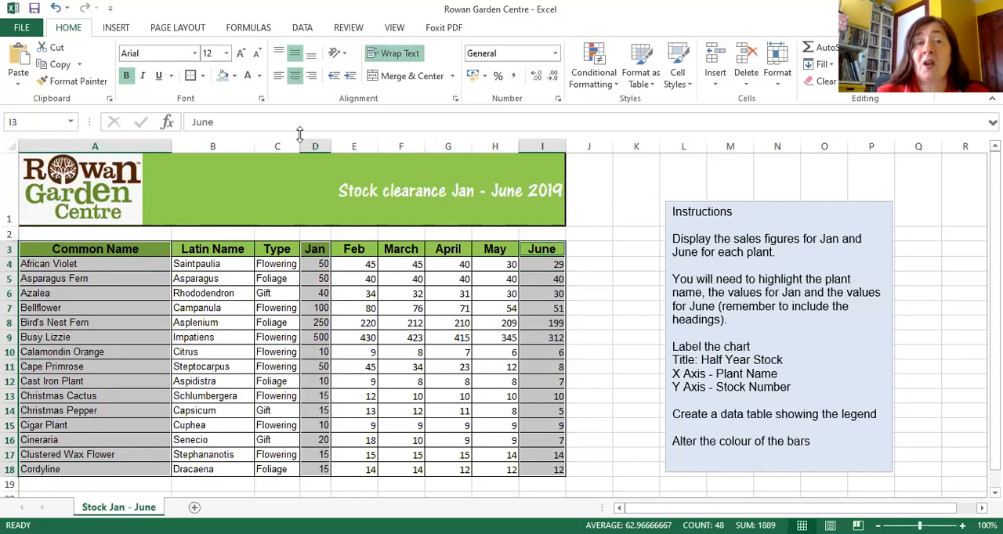
pyautogui.click(116, 28)
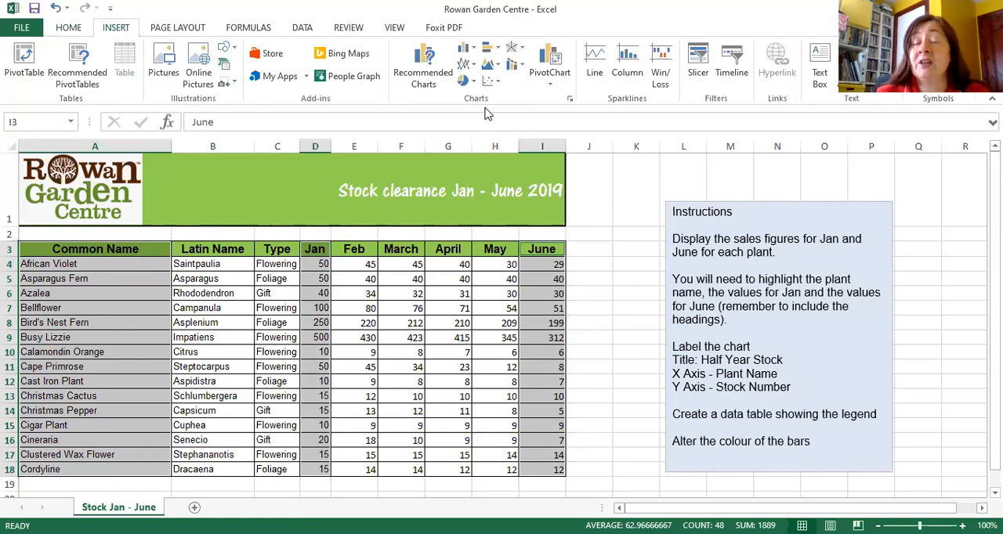
pyautogui.click(470, 50)
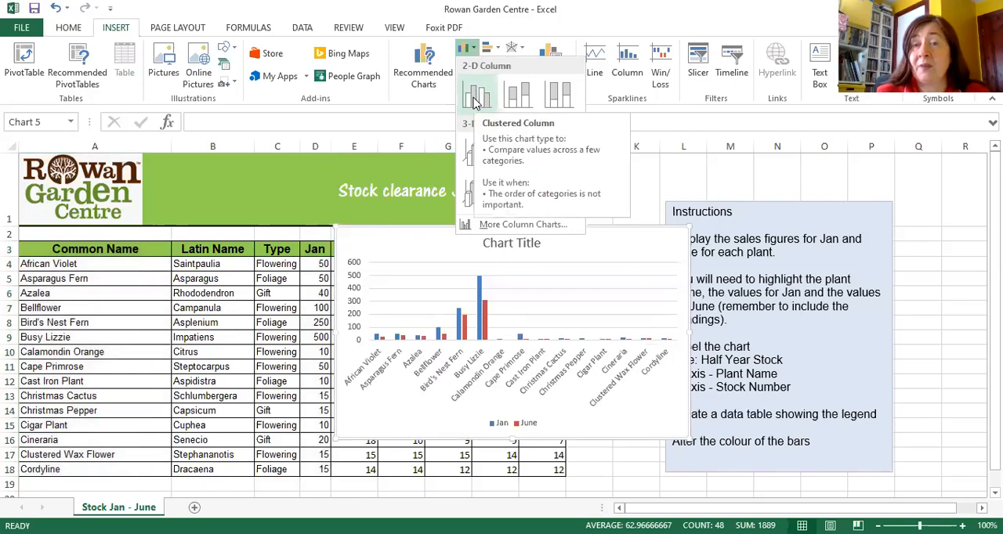
pyautogui.click(473, 98)
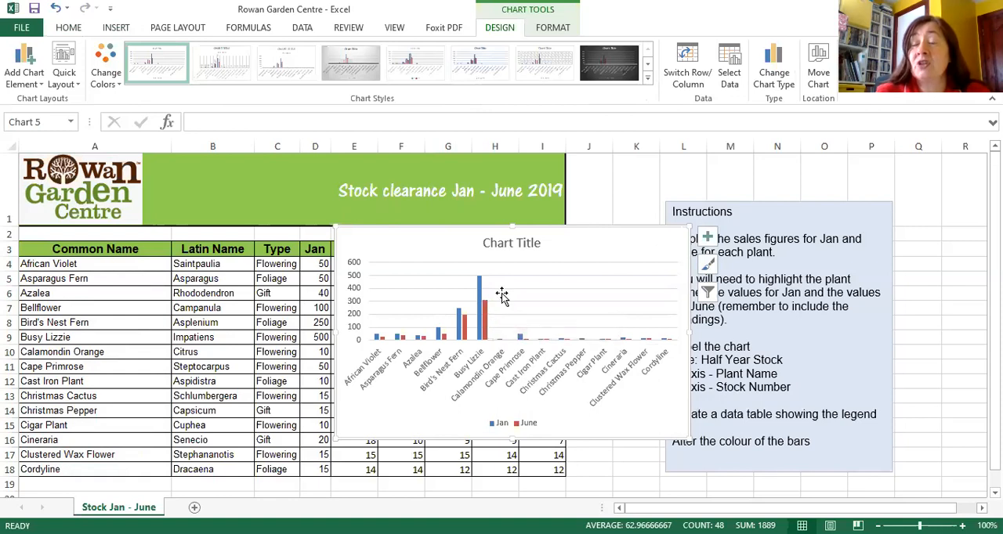
# Step: Move the column chart to a new sheet named "Chart for stock"
pyautogui.click(609, 63)
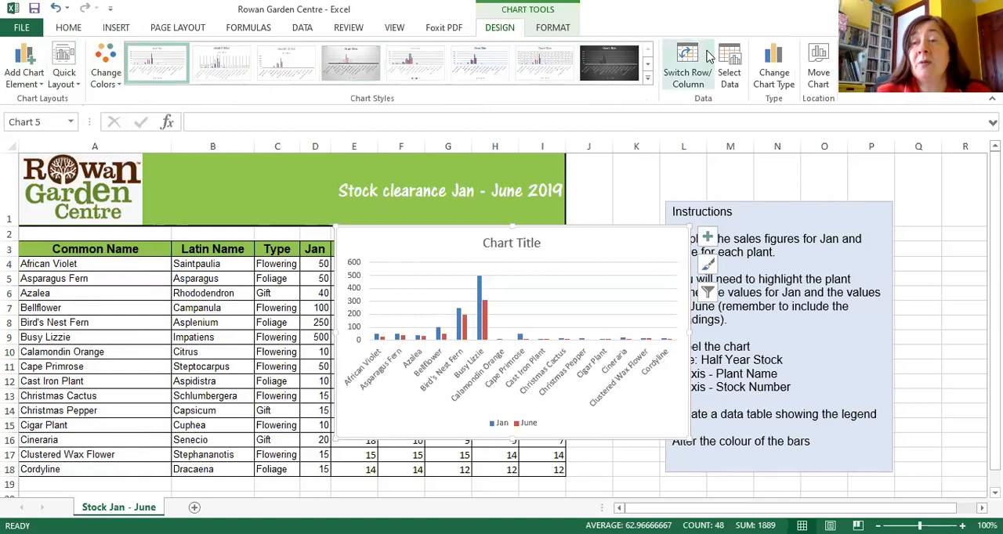
pyautogui.click(815, 79)
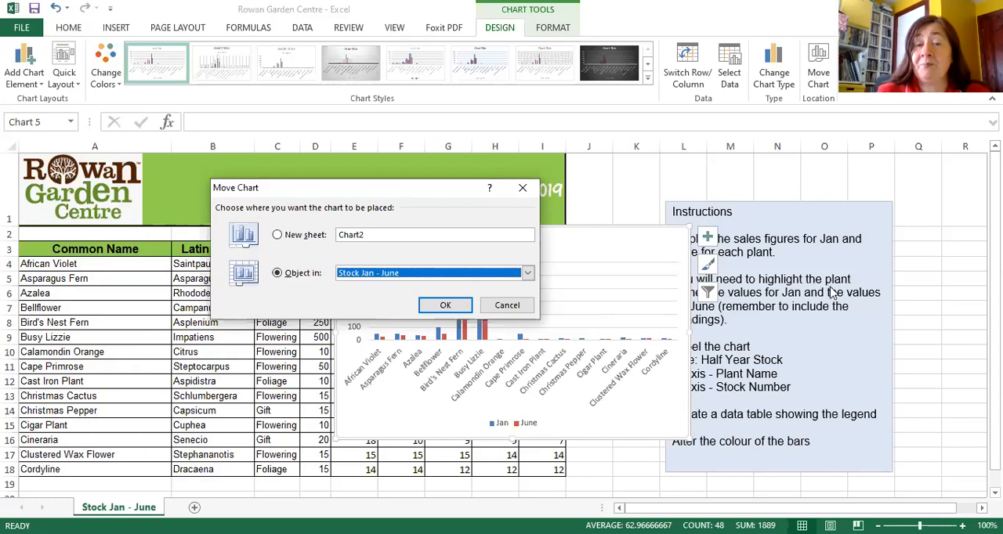
pyautogui.click(277, 237)
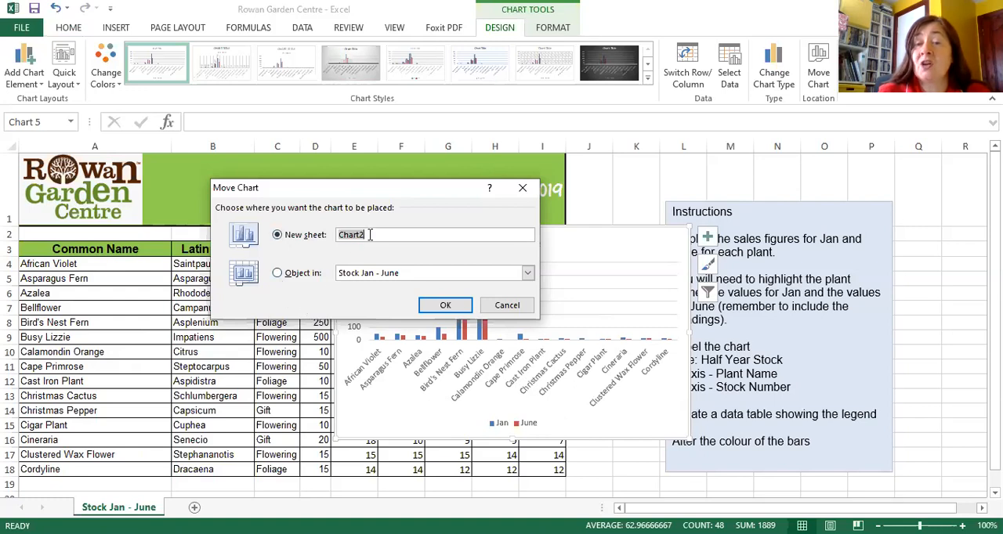
pyautogui.moveTo(369, 235); pyautogui.dragTo(340, 235)
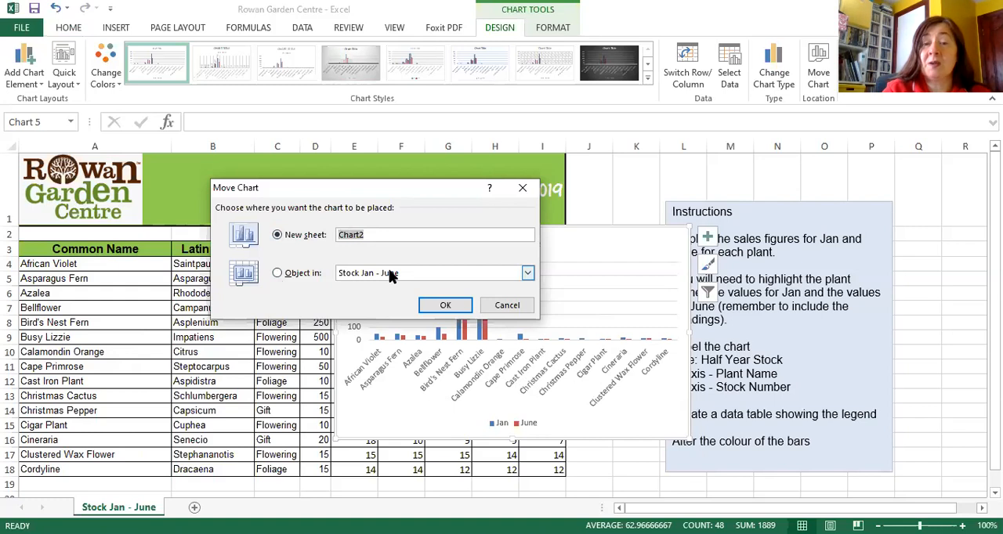
pyautogui.write('Ch')
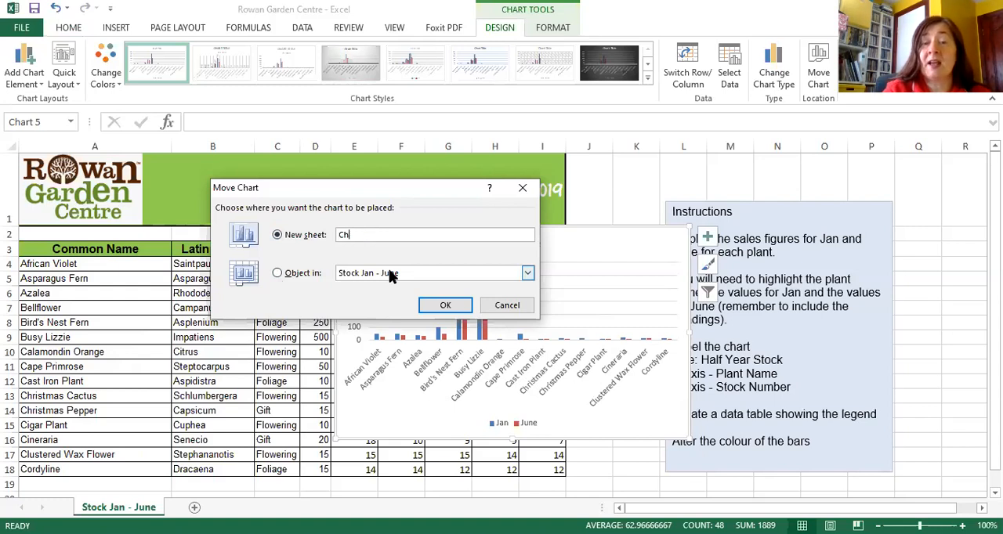
pyautogui.write('art for stock')
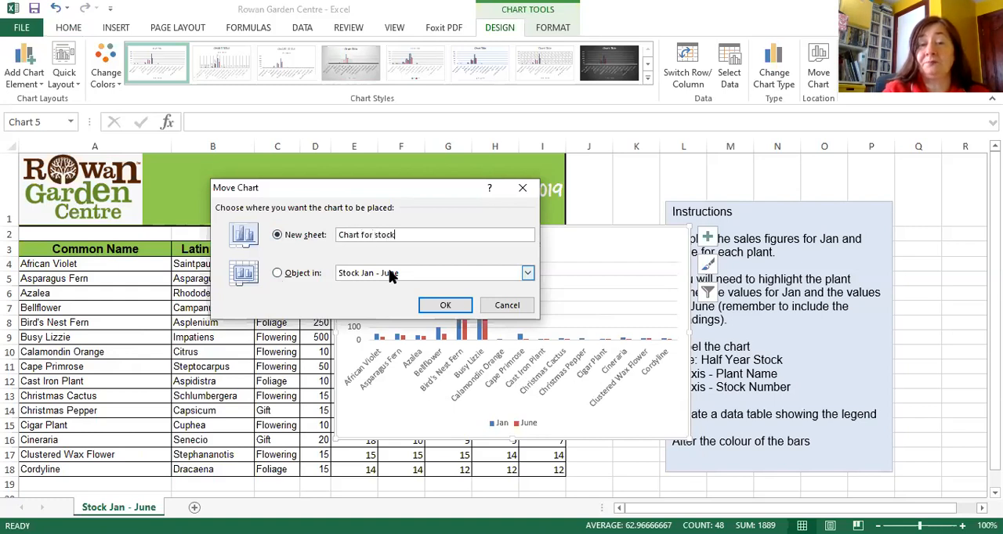
pyautogui.click(445, 306)
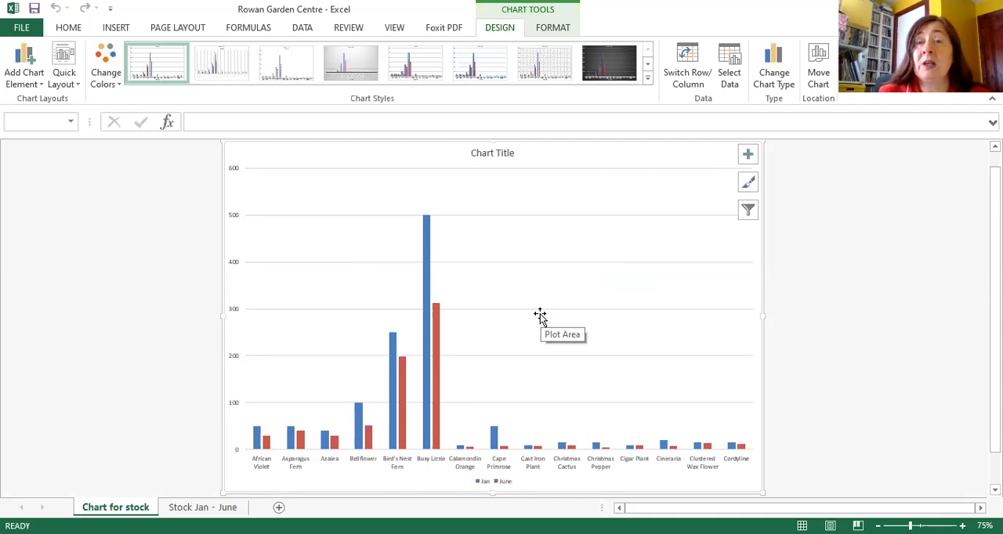
pyautogui.click(853, 270)
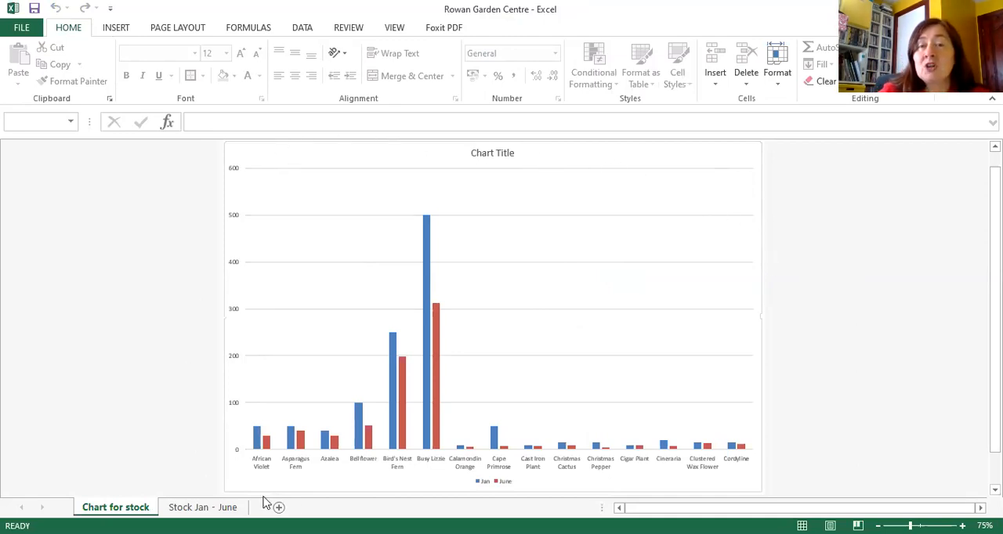
# Step: Change the chart title above the columns to "Half Year Stock"
pyautogui.click(736, 245)
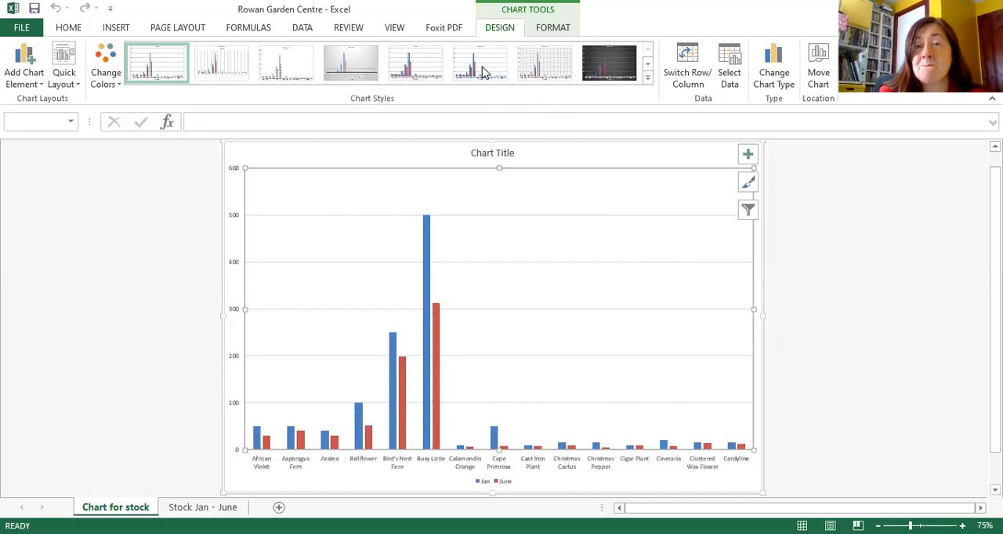
pyautogui.click(30, 88)
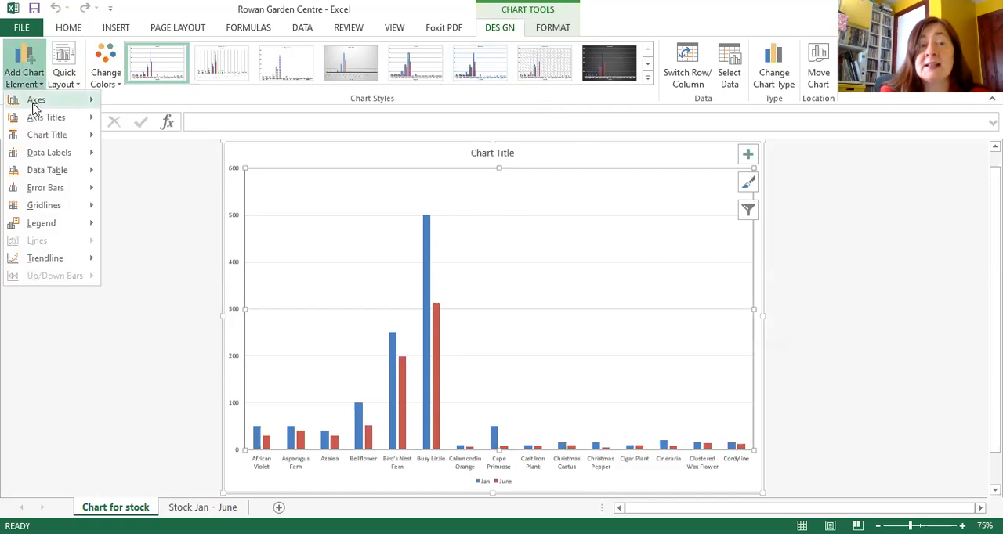
pyautogui.moveTo(44, 144)
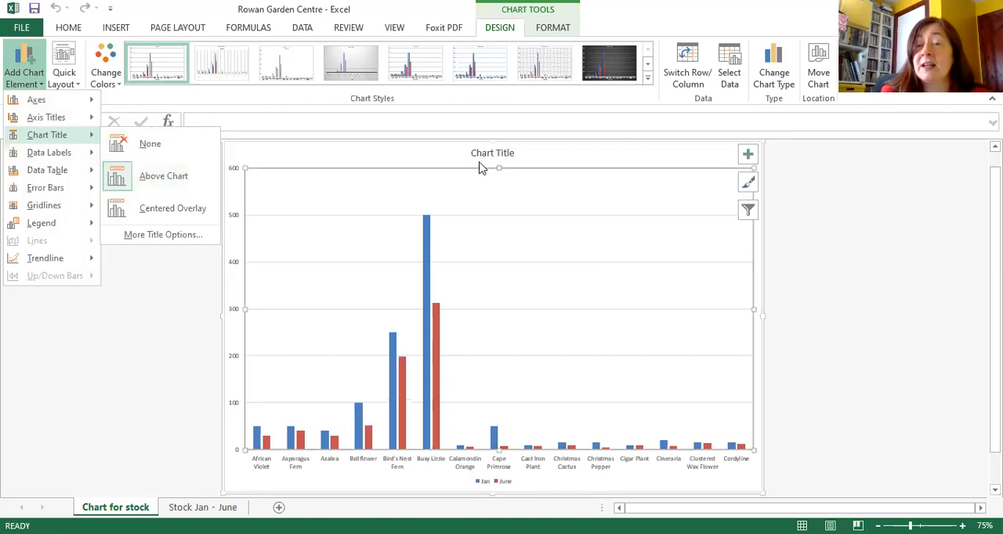
pyautogui.click(510, 154)
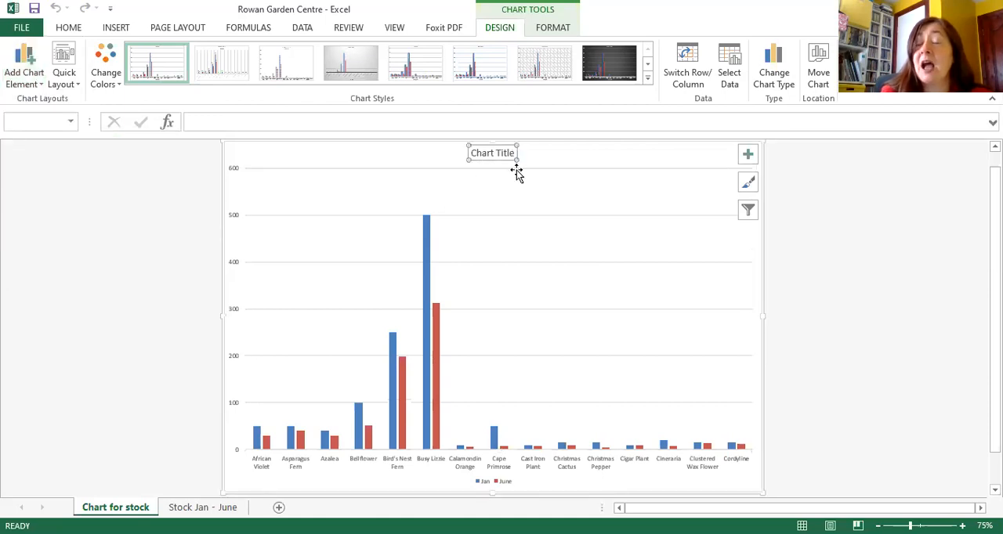
pyautogui.moveTo(477, 154); pyautogui.dragTo(515, 160)
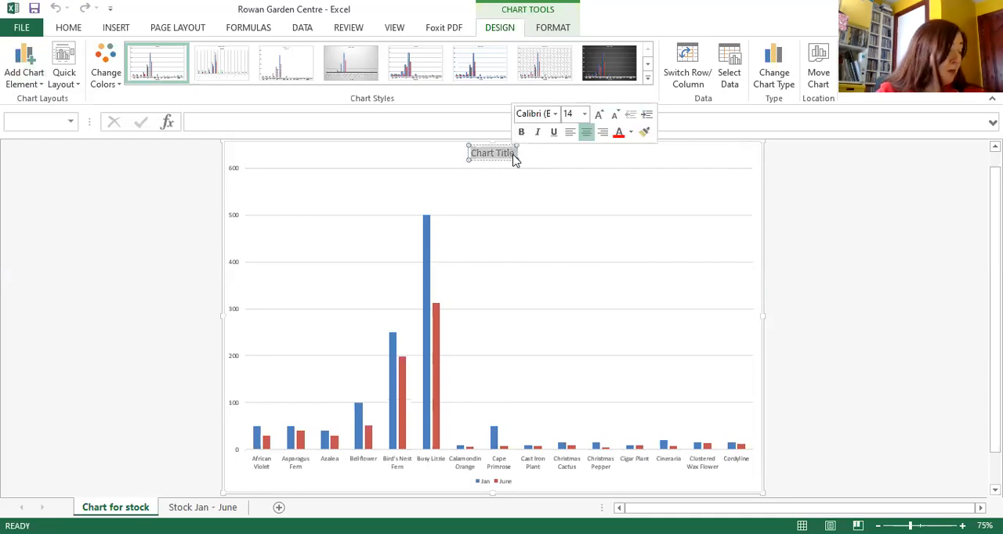
pyautogui.write('Ha')
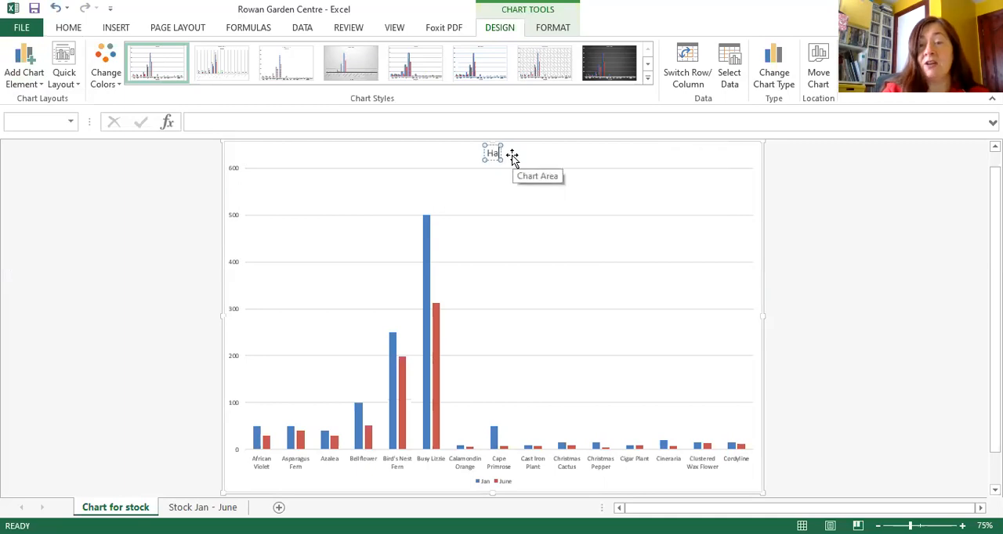
pyautogui.write('lf Year')
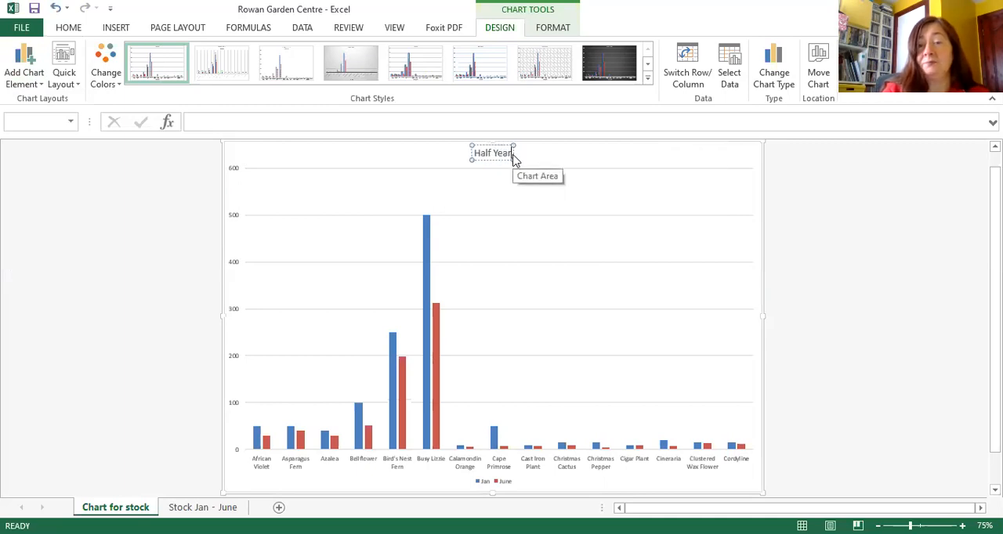
pyautogui.write(' Stock')
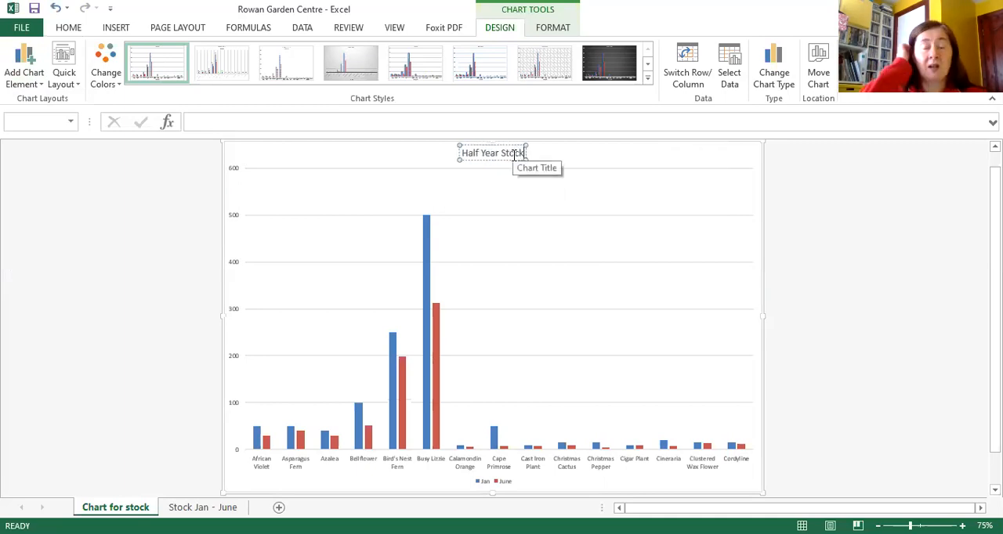
pyautogui.click(639, 190)
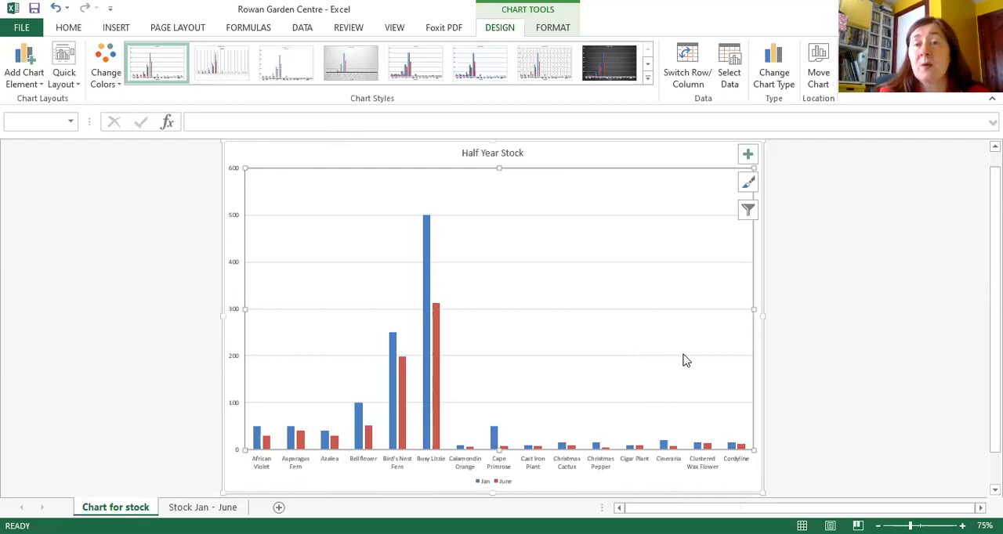
# Step: Add a primary horizontal axis title reading "Plant Name" to the column chart
pyautogui.click(30, 86)
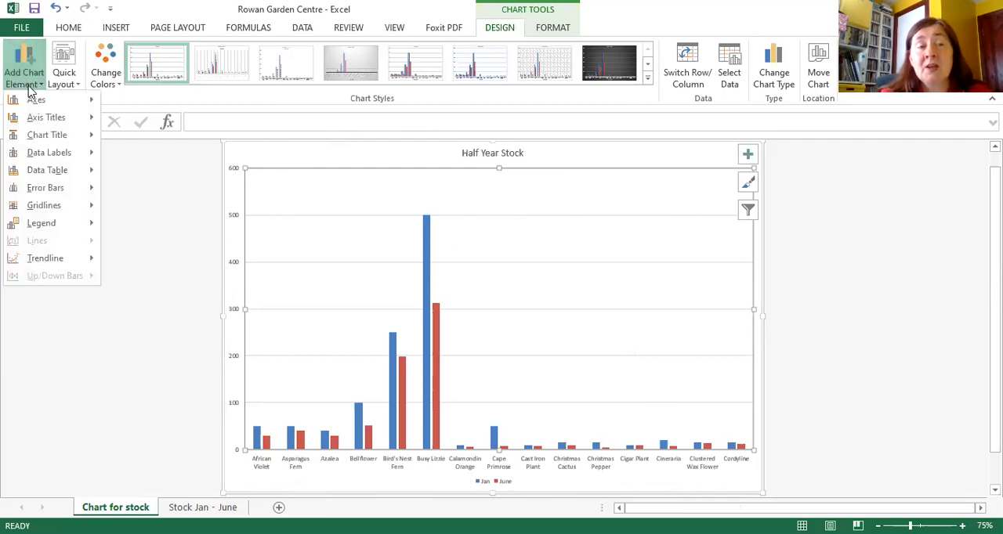
pyautogui.moveTo(32, 125)
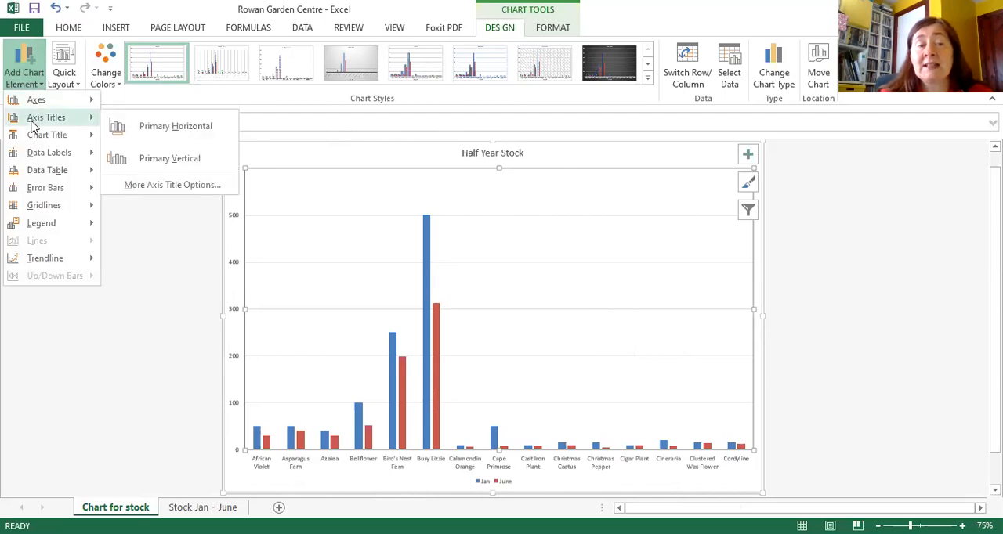
pyautogui.click(163, 139)
pyautogui.click(223, 124)
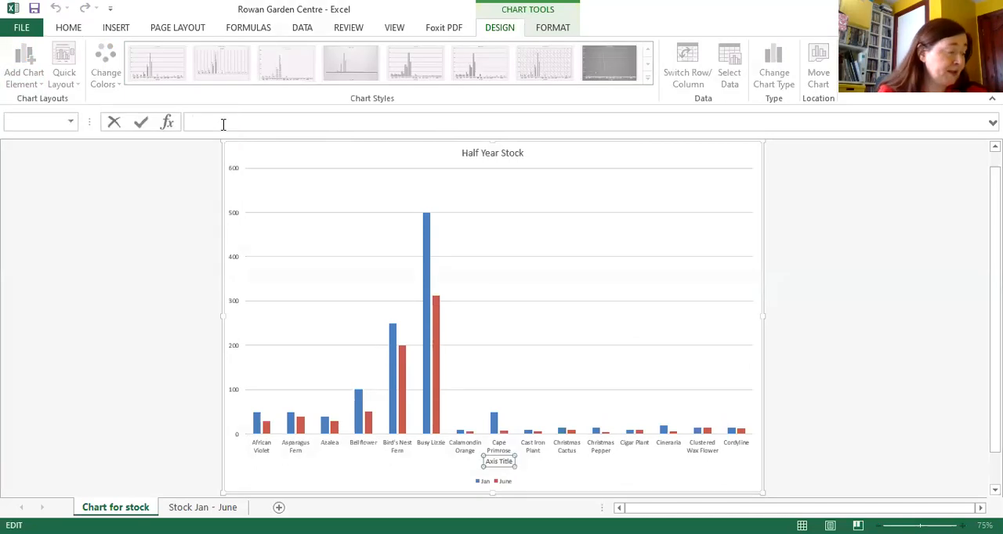
pyautogui.write('Plant ')
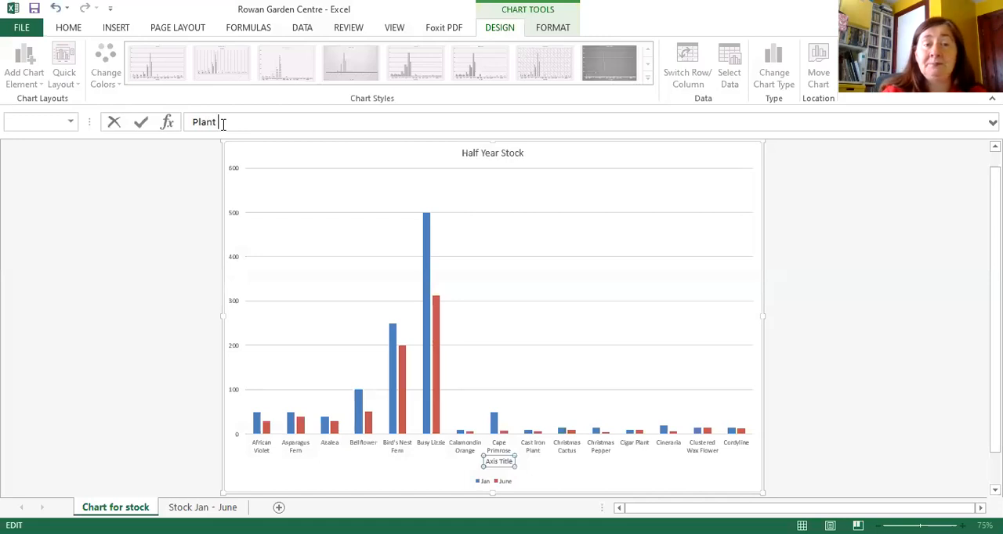
pyautogui.write('Name')
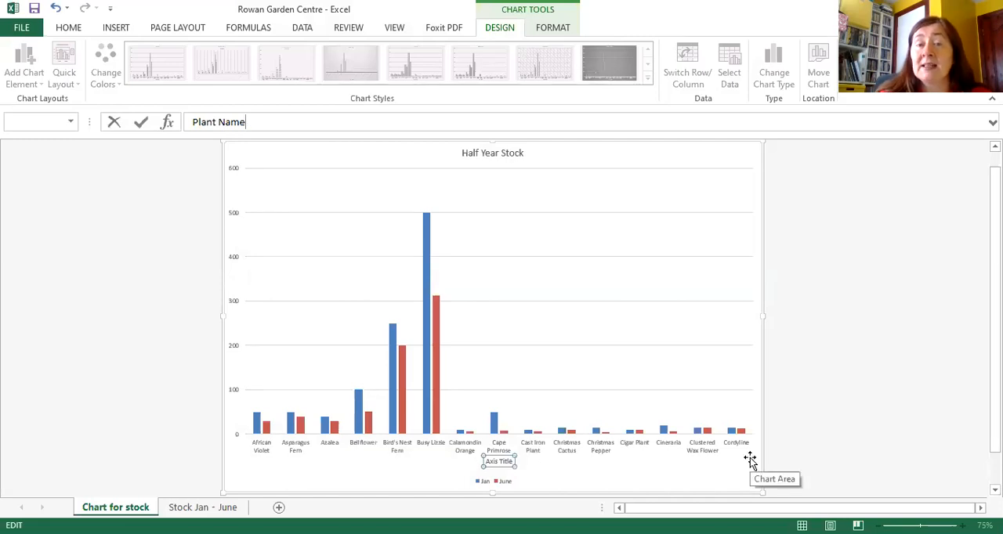
pyautogui.press('Return')
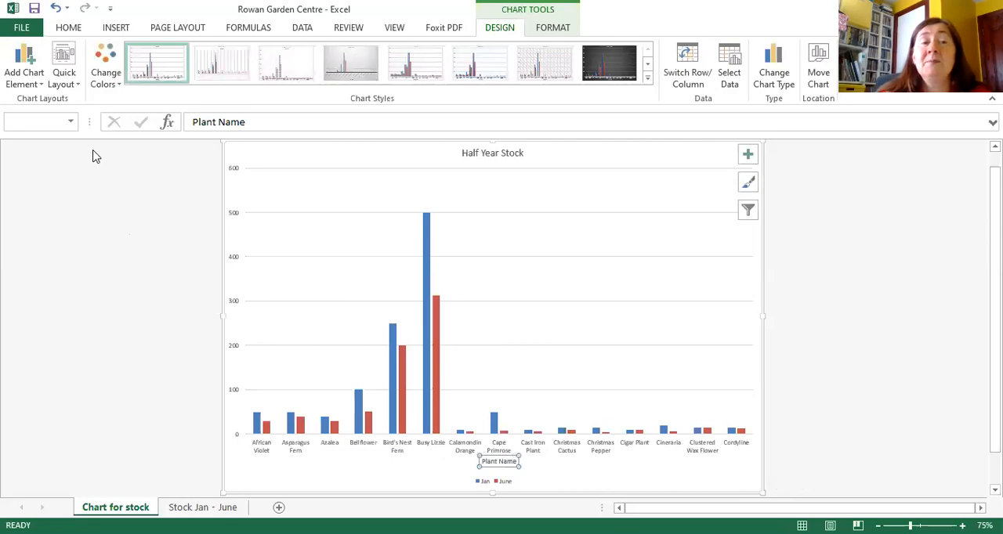
# Step: Add a primary vertical axis title reading "Stock Number" to the column chart
pyautogui.click(42, 85)
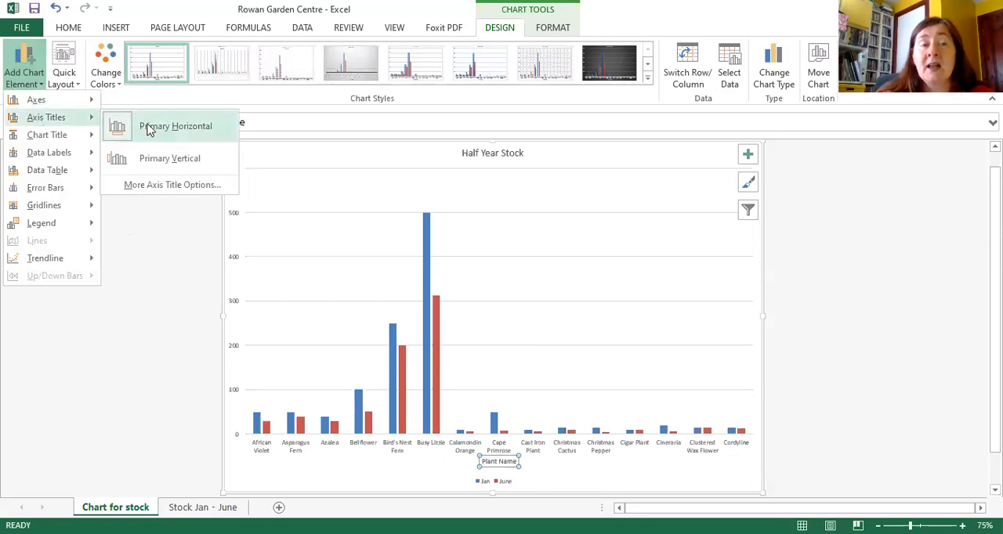
pyautogui.click(180, 170)
pyautogui.click(213, 124)
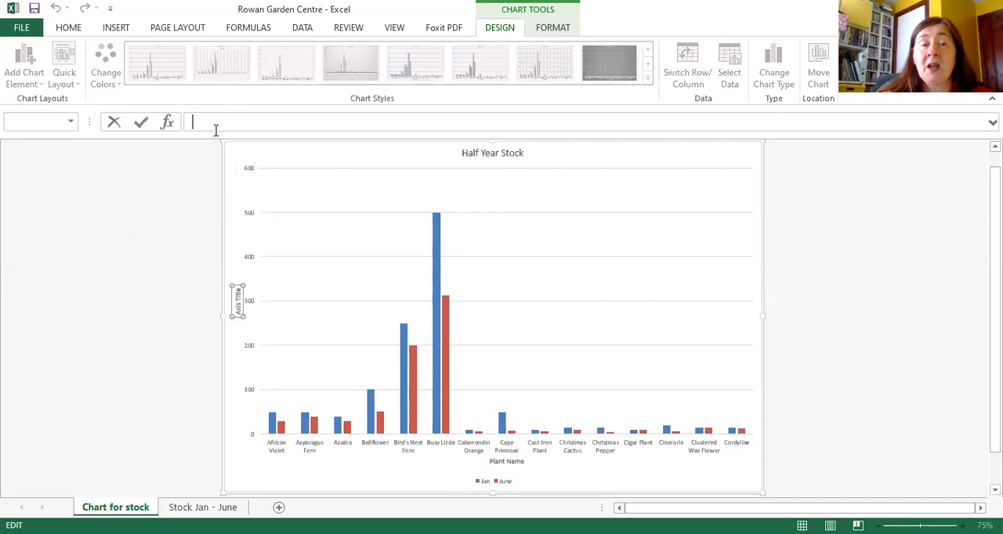
pyautogui.write('Stock Number')
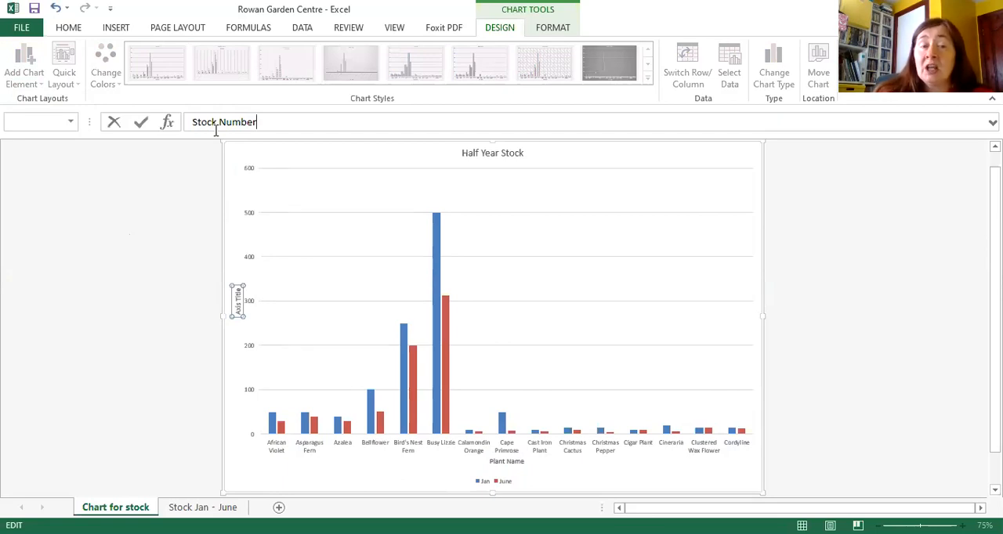
pyautogui.press('Return')
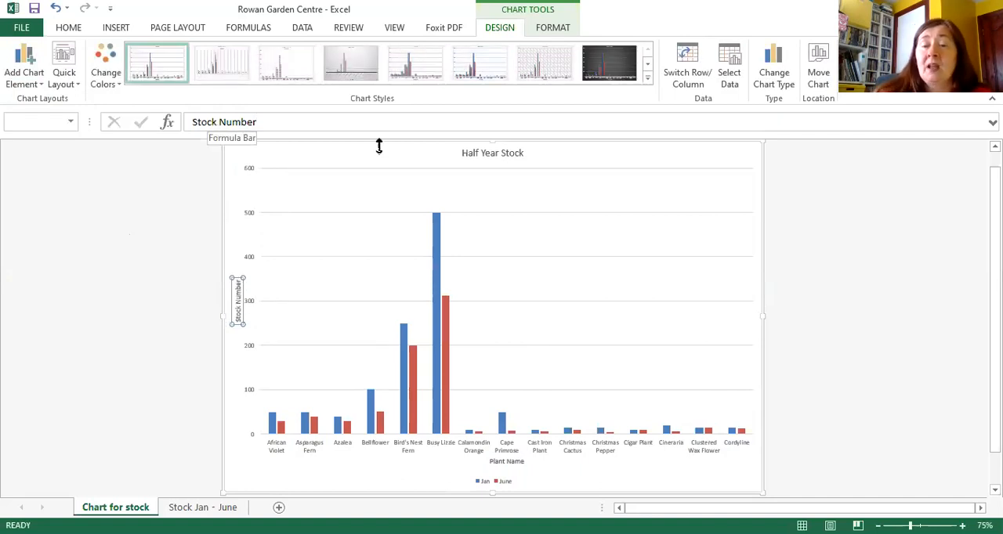
pyautogui.click(837, 219)
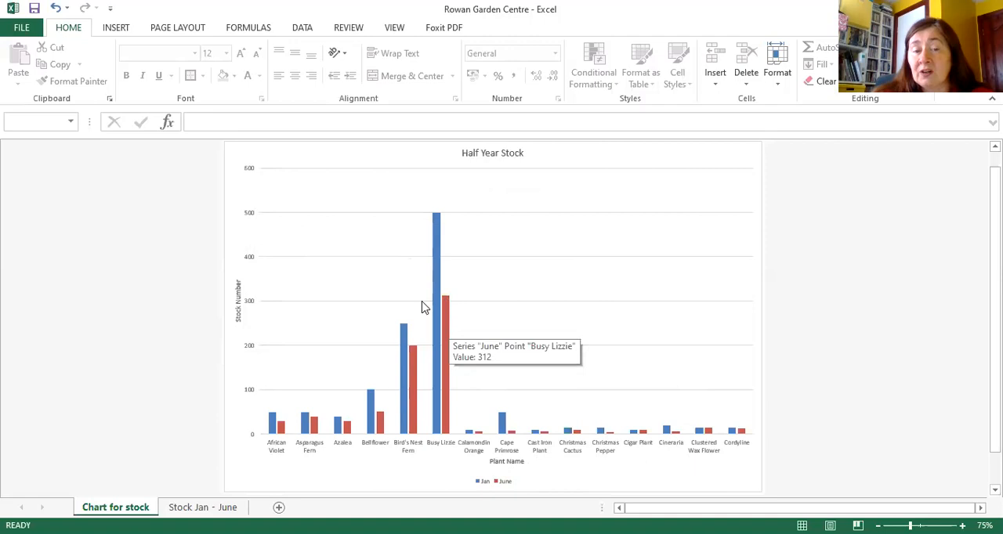
# Step: Add a data table with legend keys beneath the chart's columns
pyautogui.moveTo(441, 304)
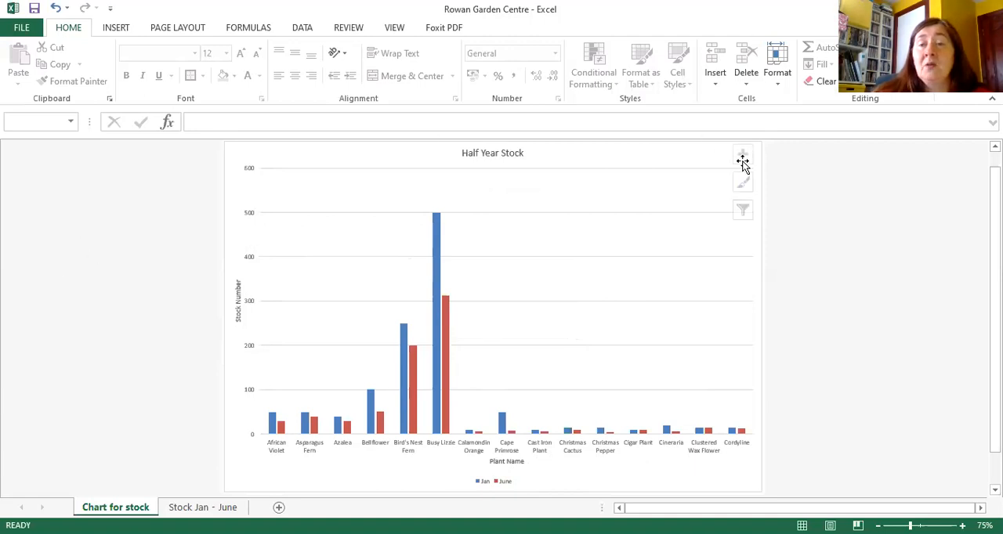
pyautogui.click(744, 167)
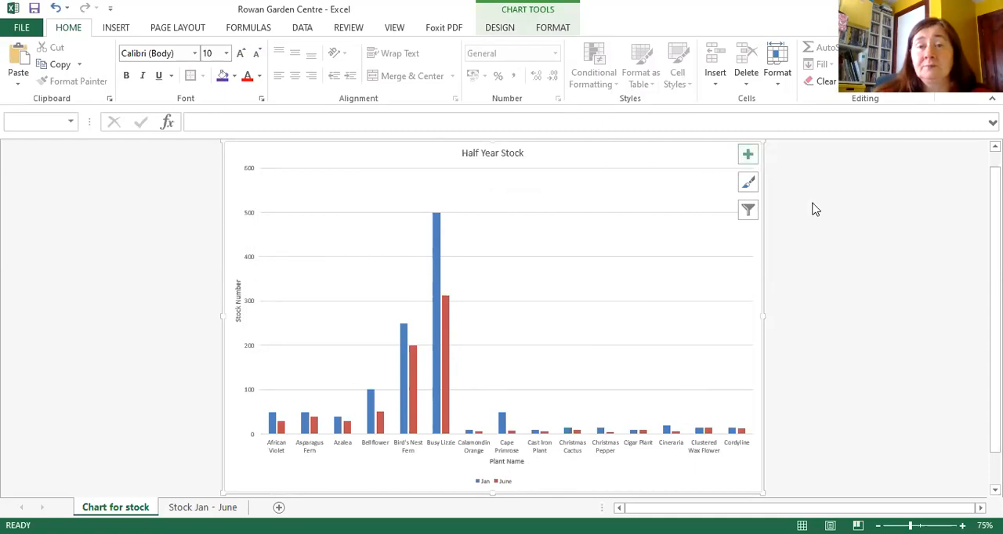
pyautogui.click(499, 28)
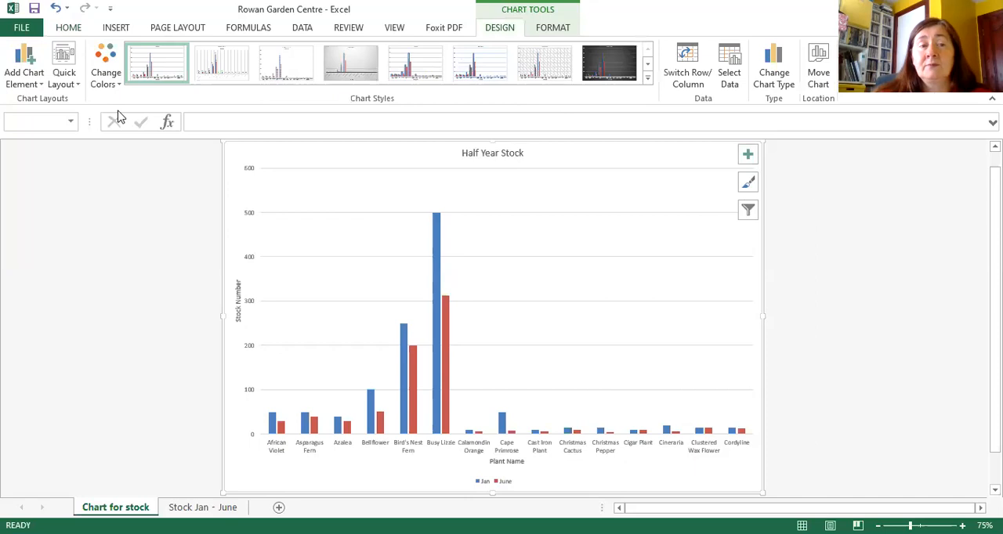
pyautogui.click(43, 88)
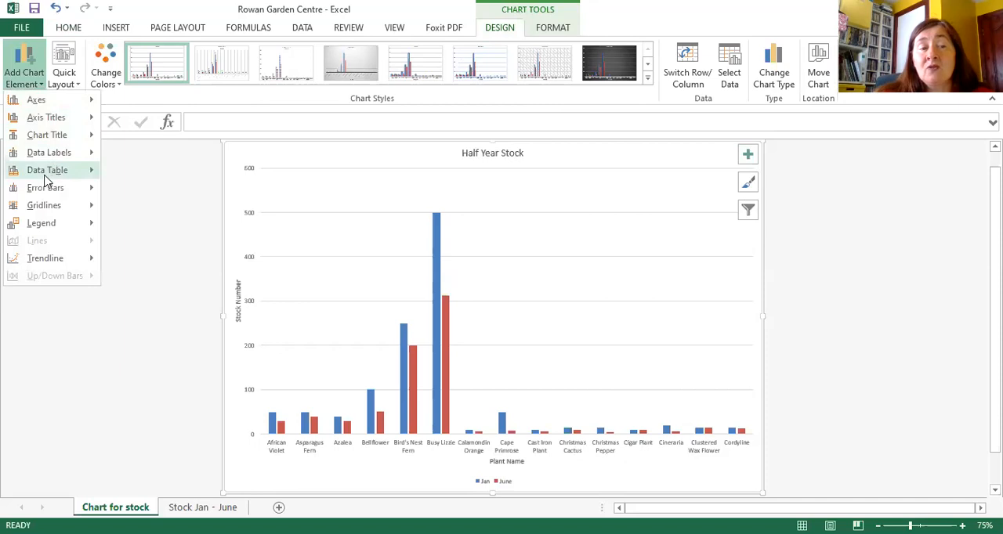
pyautogui.moveTo(45, 180)
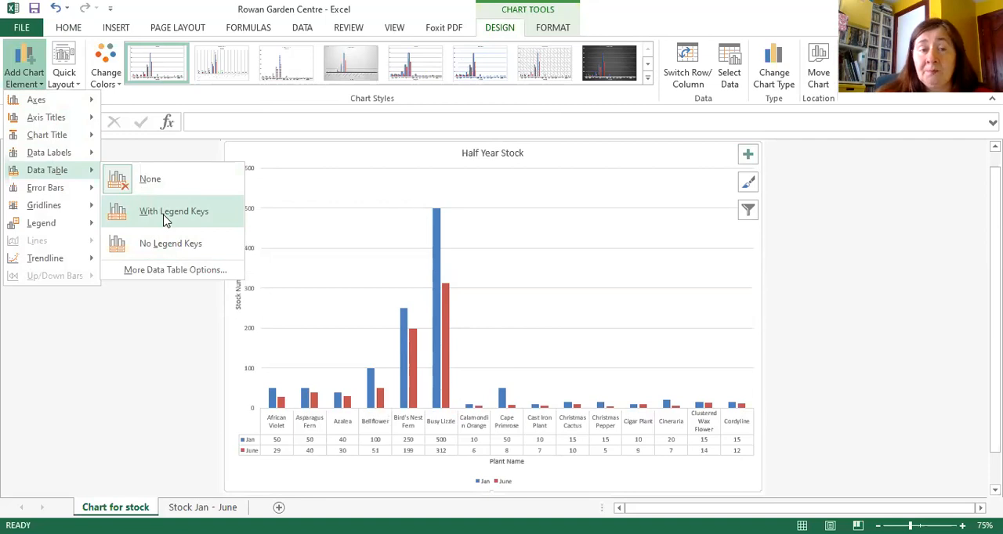
pyautogui.click(166, 220)
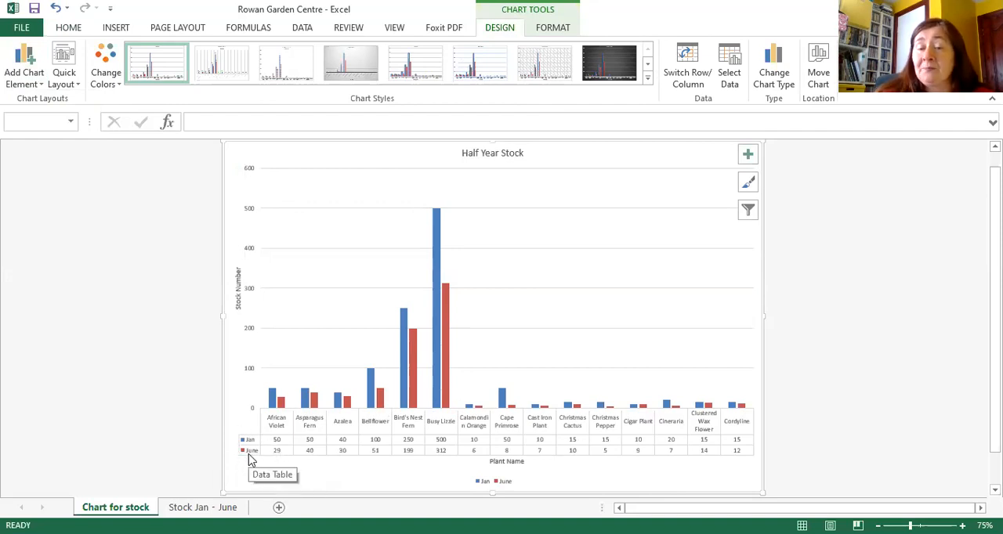
# Step: Delete the separate Jan/June legend below the Plant Name axis title
pyautogui.click(495, 479)
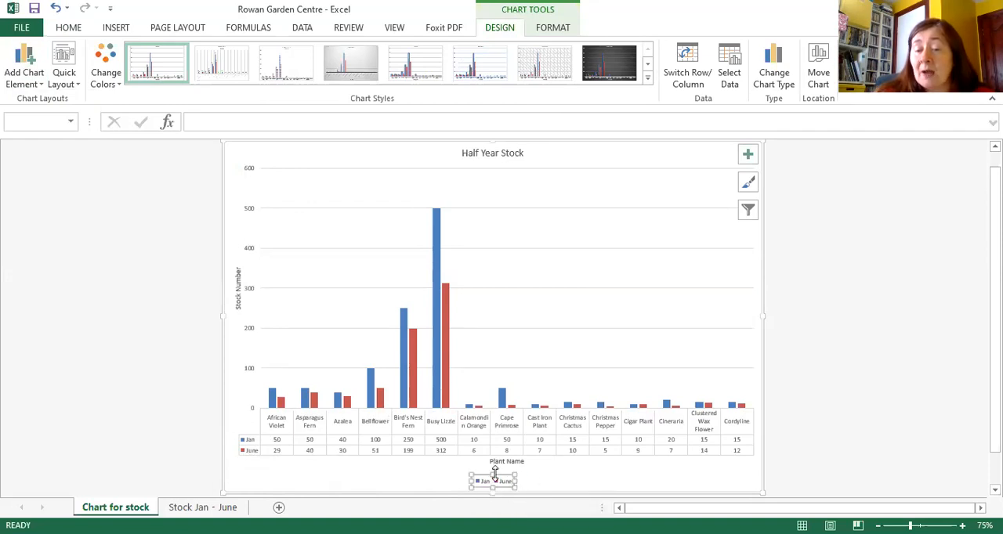
pyautogui.press('Escape')
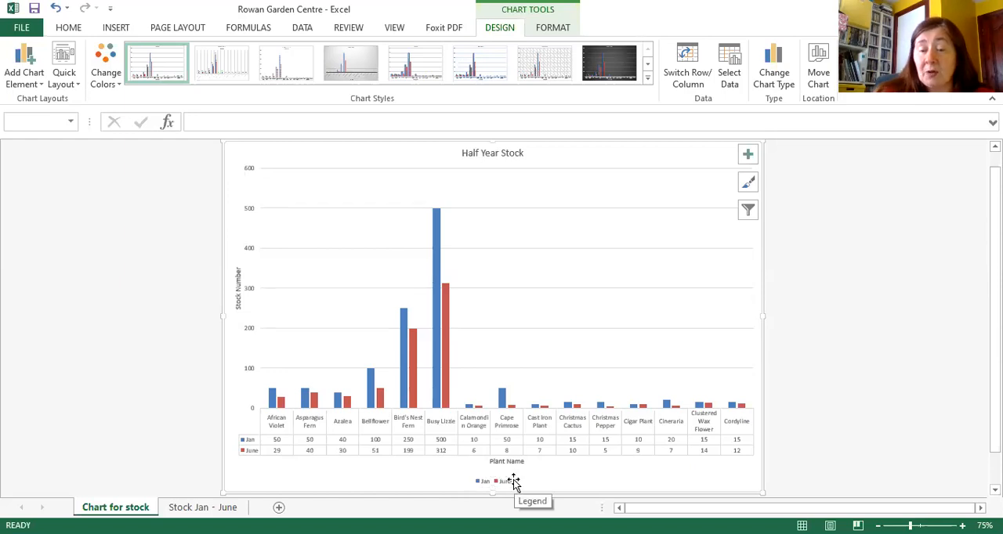
pyautogui.click(507, 480)
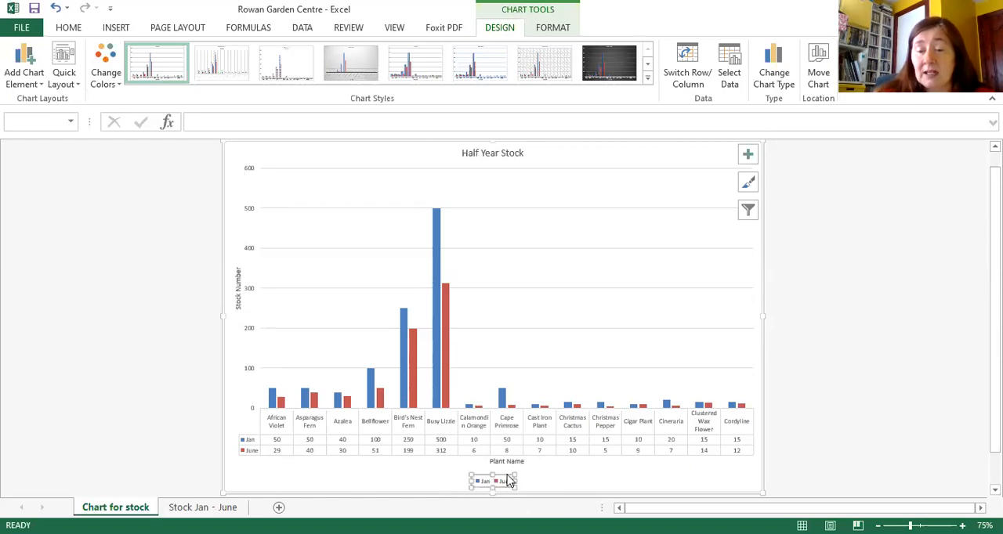
pyautogui.click(505, 470)
pyautogui.click(504, 481)
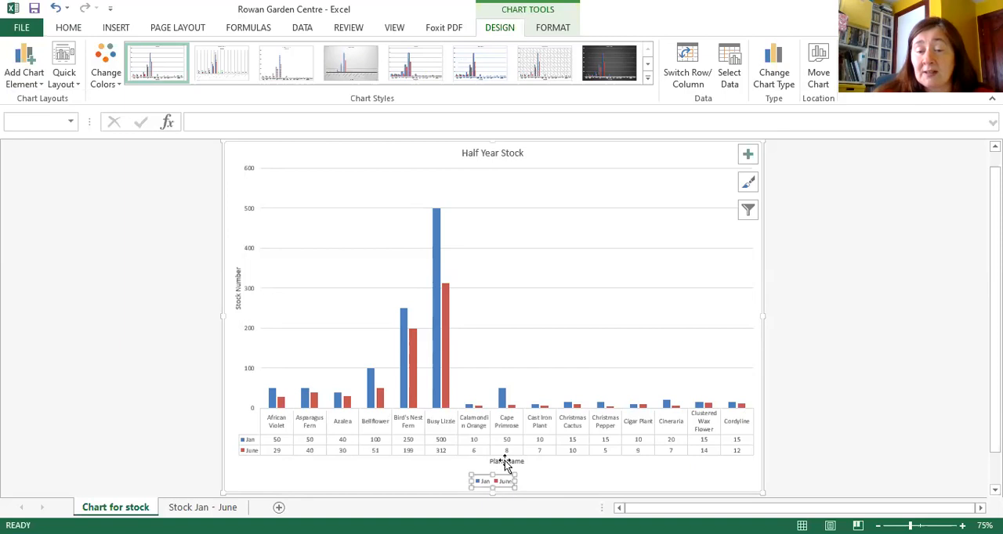
pyautogui.press('Delete')
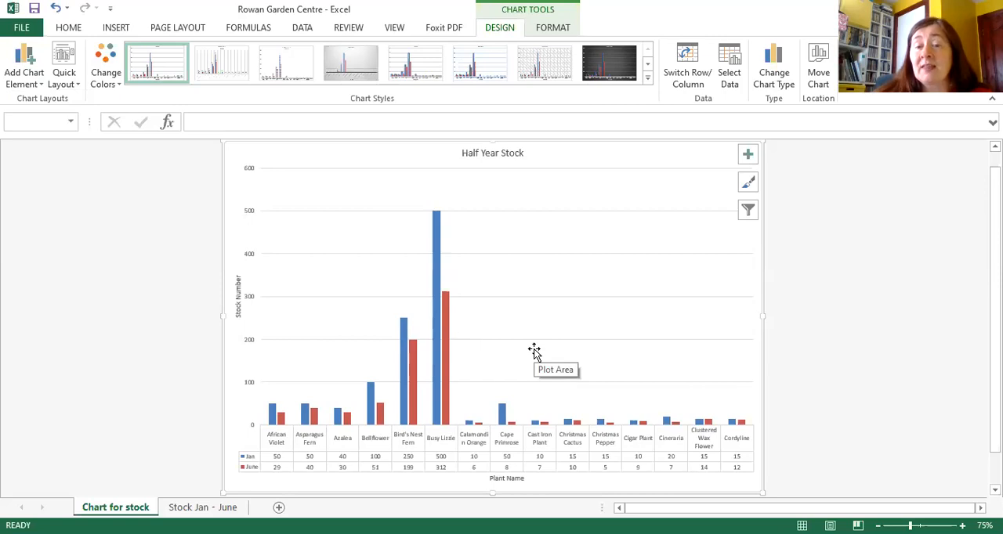
# Step: Fill all columns of the Jan series with a dark olive green theme colour
pyautogui.click(552, 28)
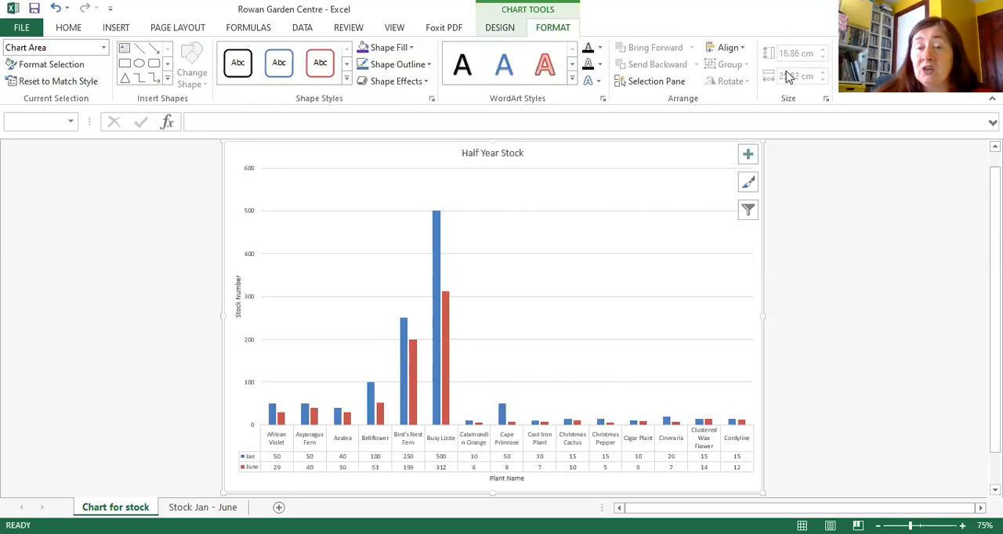
pyautogui.click(439, 245)
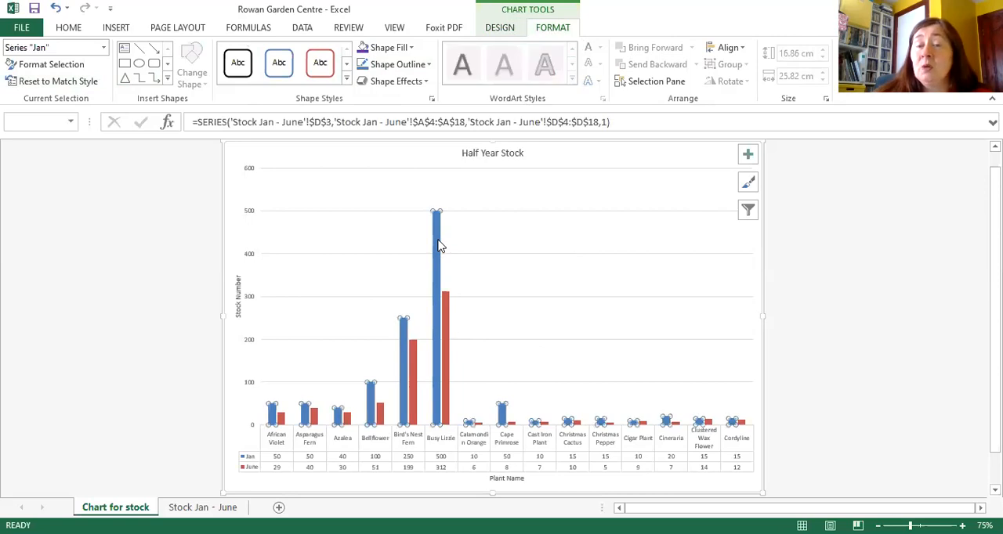
pyautogui.moveTo(404, 339)
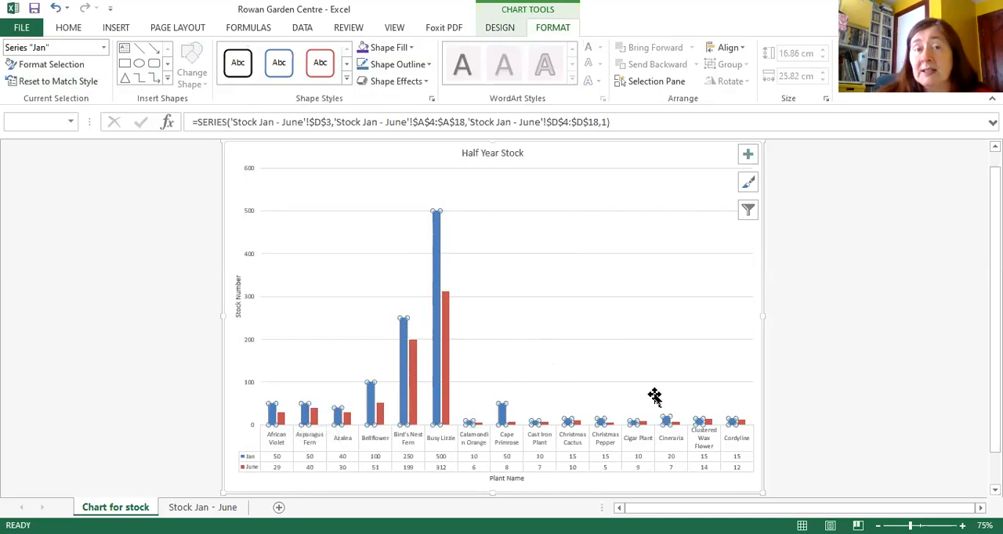
pyautogui.click(395, 52)
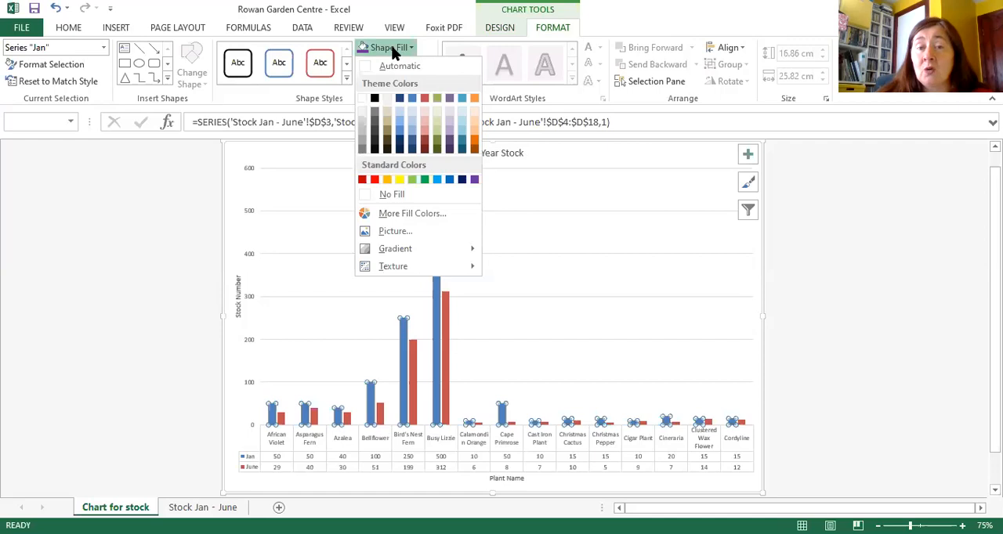
pyautogui.click(436, 141)
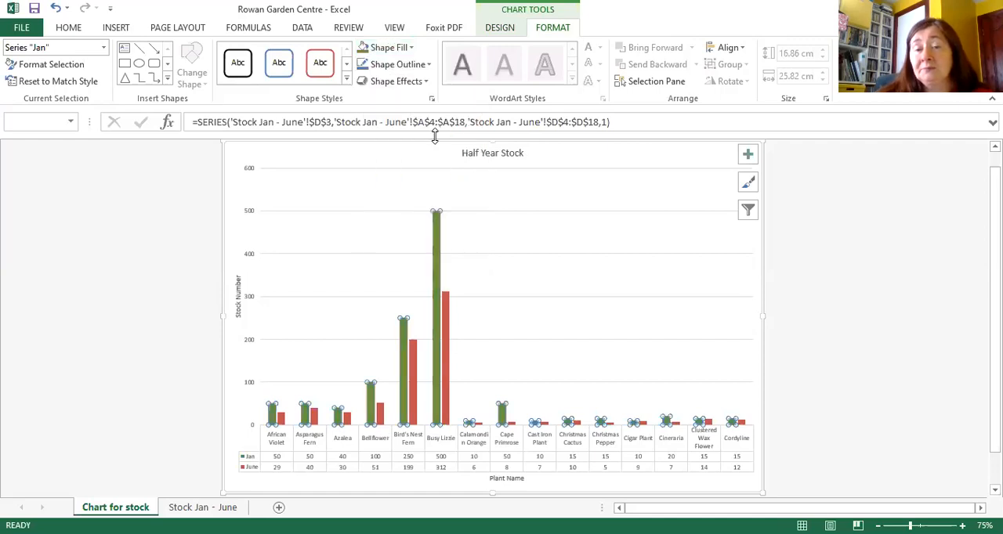
# Step: Fill all columns of the June series with the theme colour Tan, Background 2, Darker 50%
pyautogui.click(447, 311)
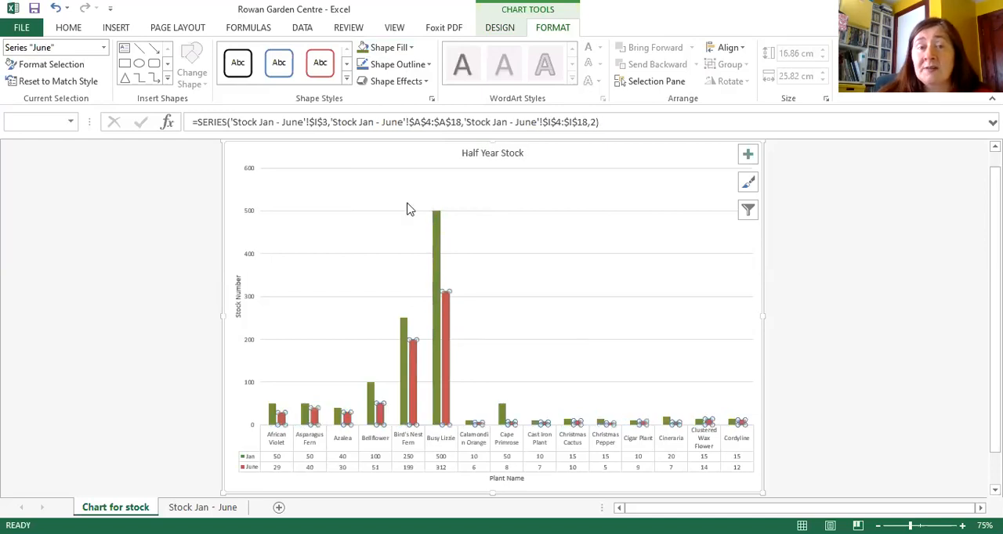
pyautogui.click(390, 49)
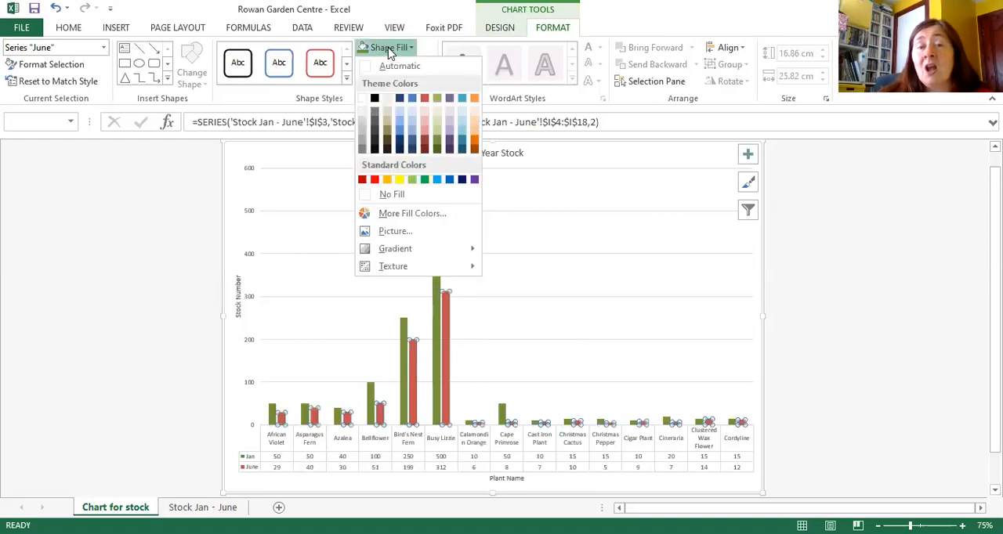
pyautogui.click(389, 140)
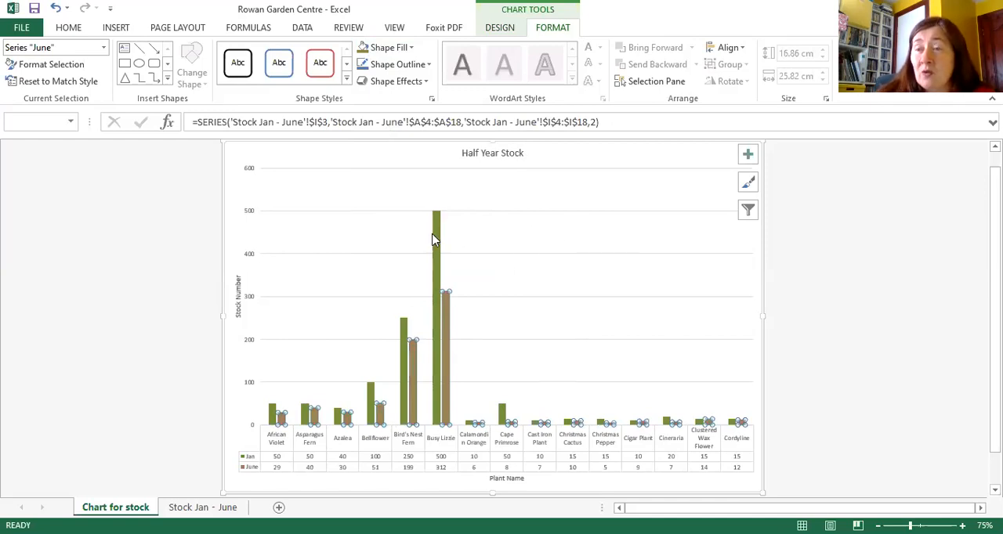
# Step: Change the June columns' fill to a very dark brown shade of the tan theme colour
pyautogui.moveTo(435, 239)
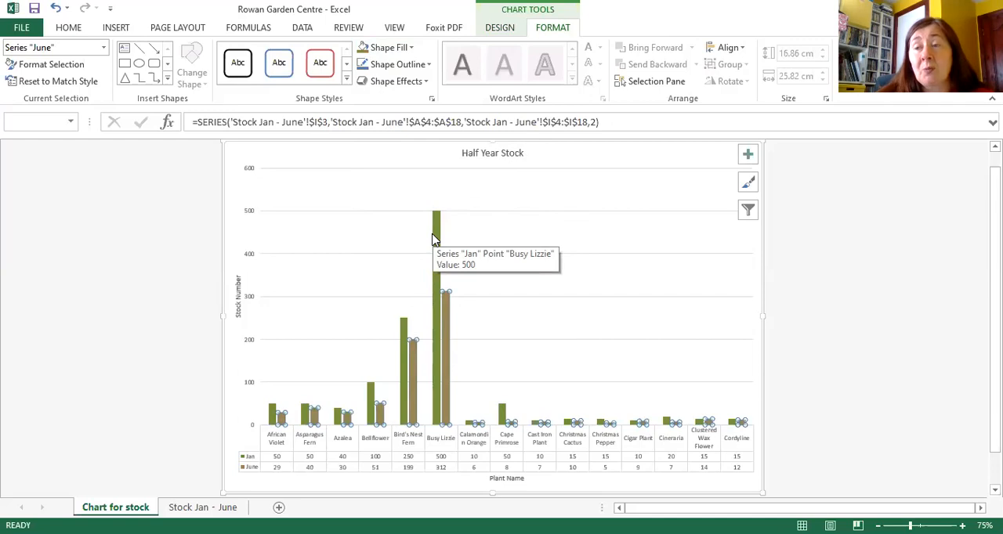
pyautogui.click(395, 50)
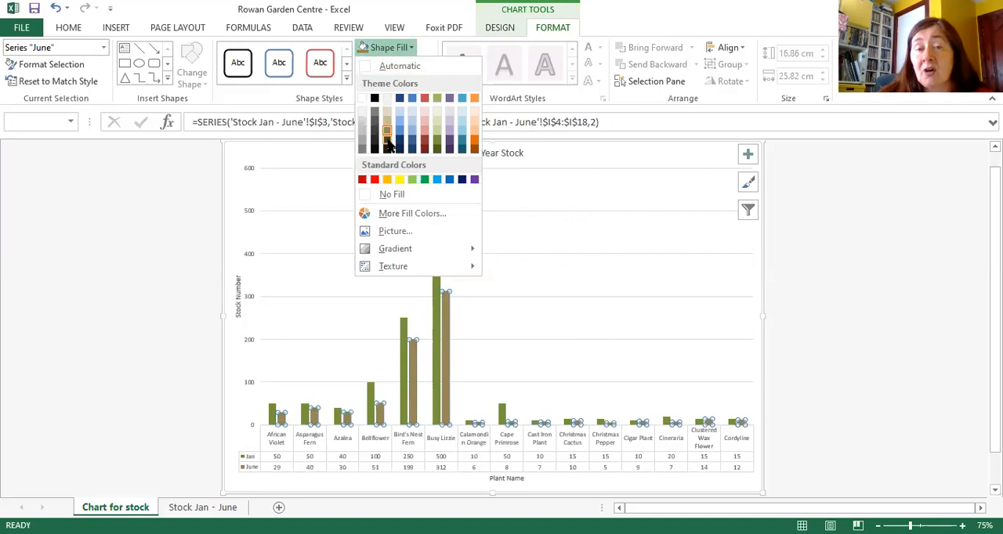
pyautogui.click(387, 144)
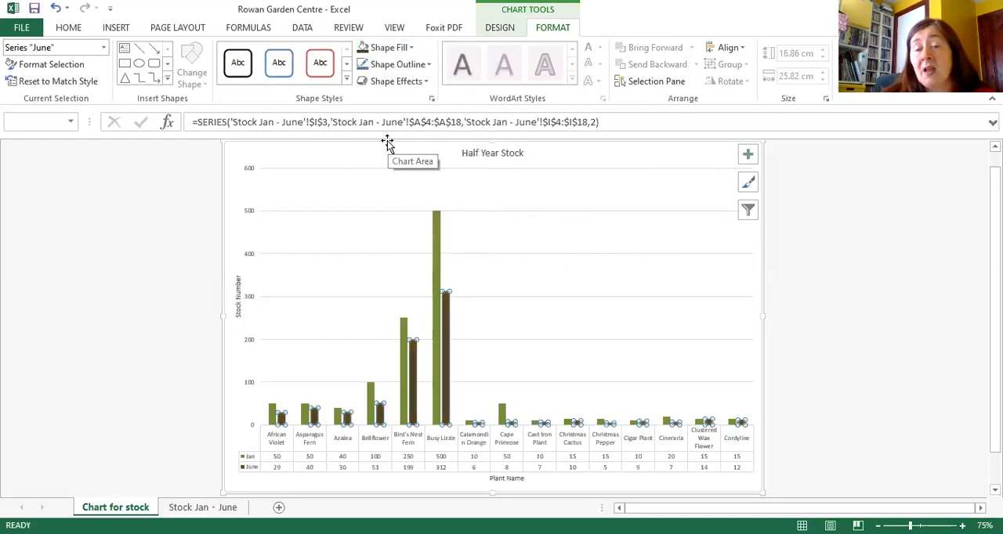
pyautogui.click(517, 196)
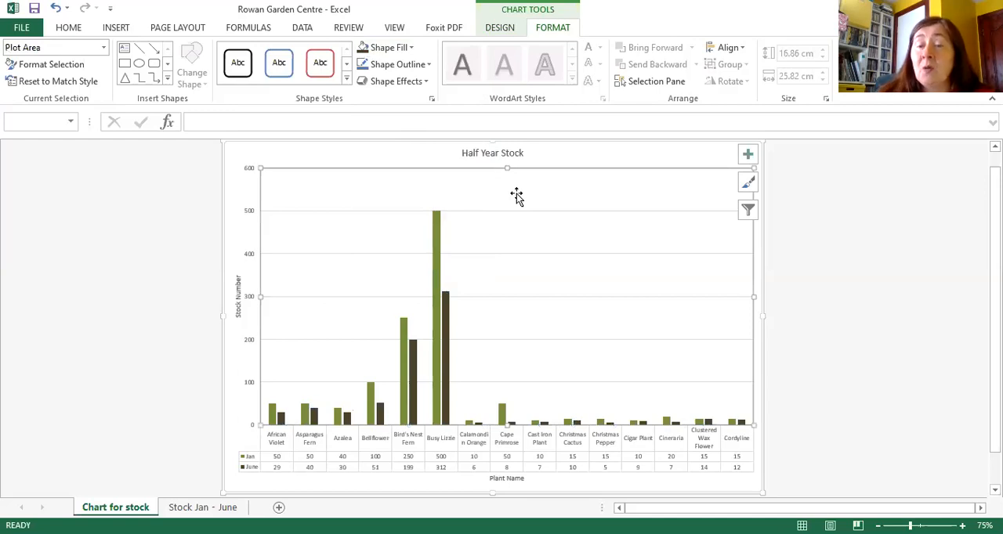
pyautogui.click(434, 151)
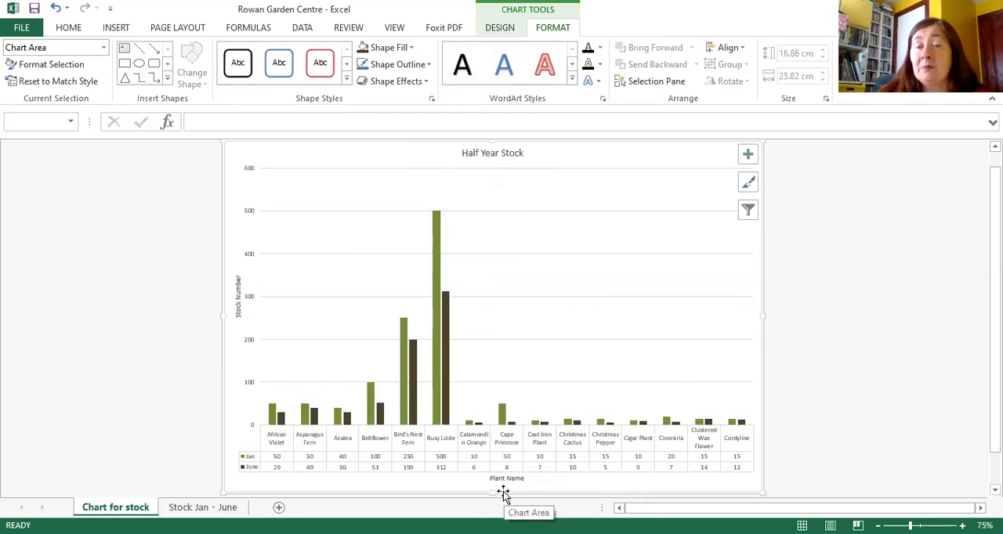
# Step: Format the Half Year Stock chart title in Arial at font size 24
pyautogui.click(491, 155)
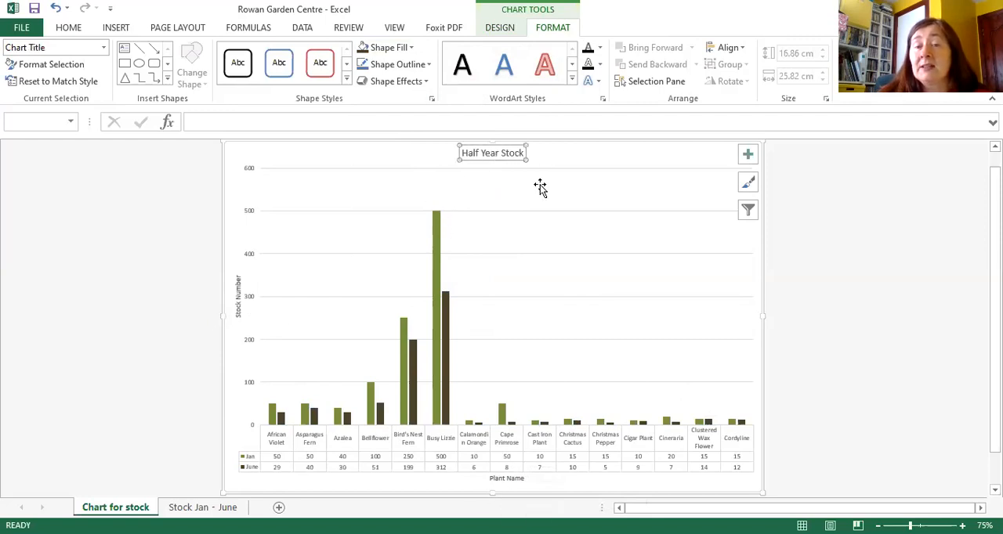
pyautogui.click(69, 28)
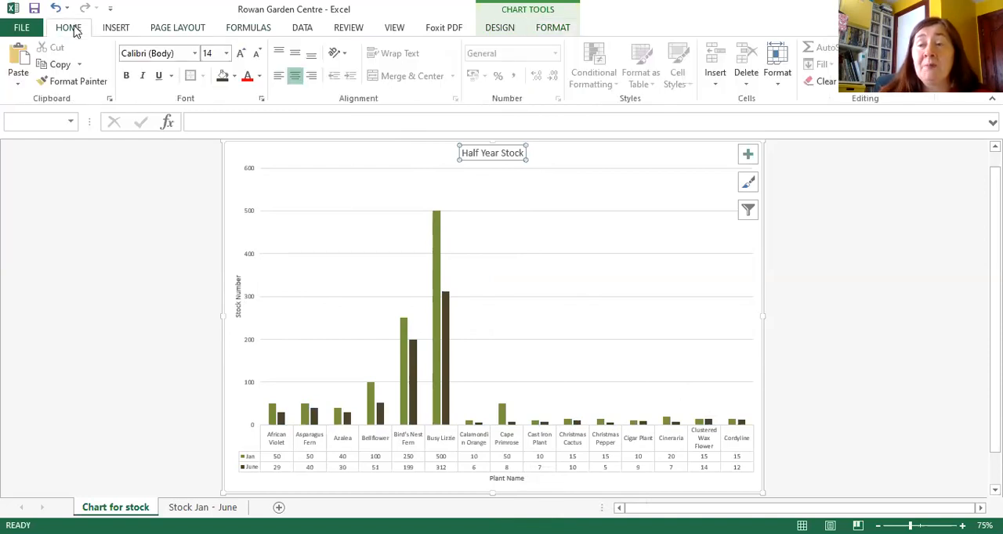
pyautogui.click(194, 53)
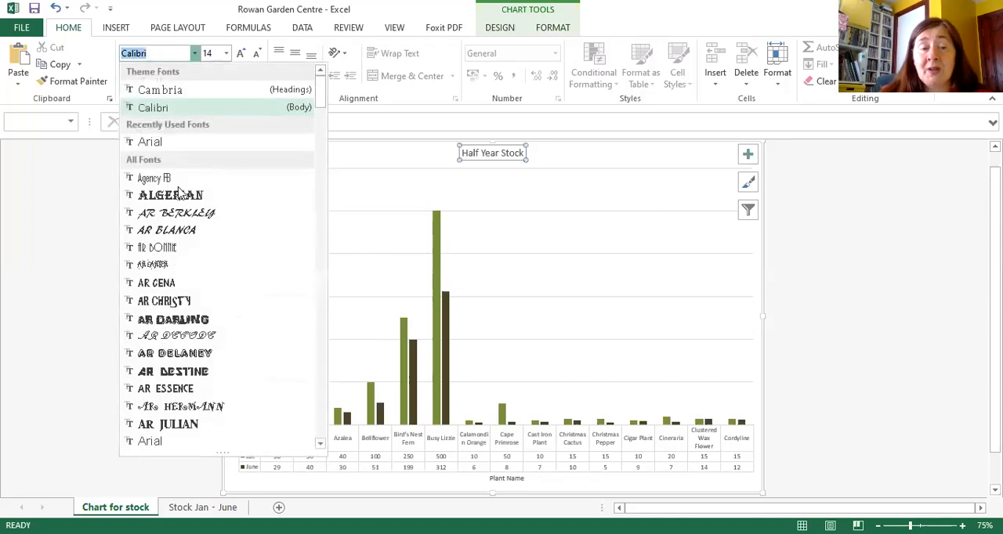
pyautogui.click(164, 442)
pyautogui.click(226, 54)
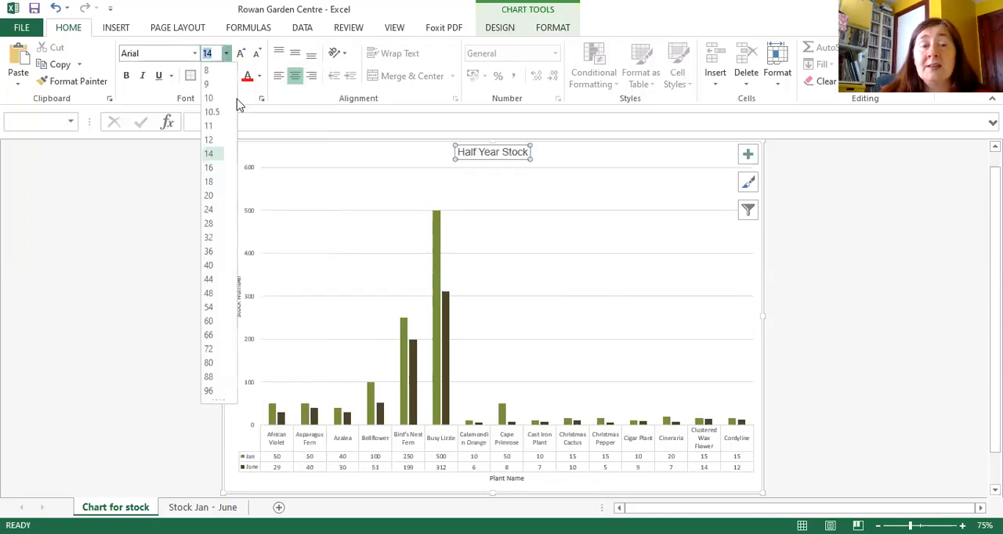
pyautogui.click(210, 210)
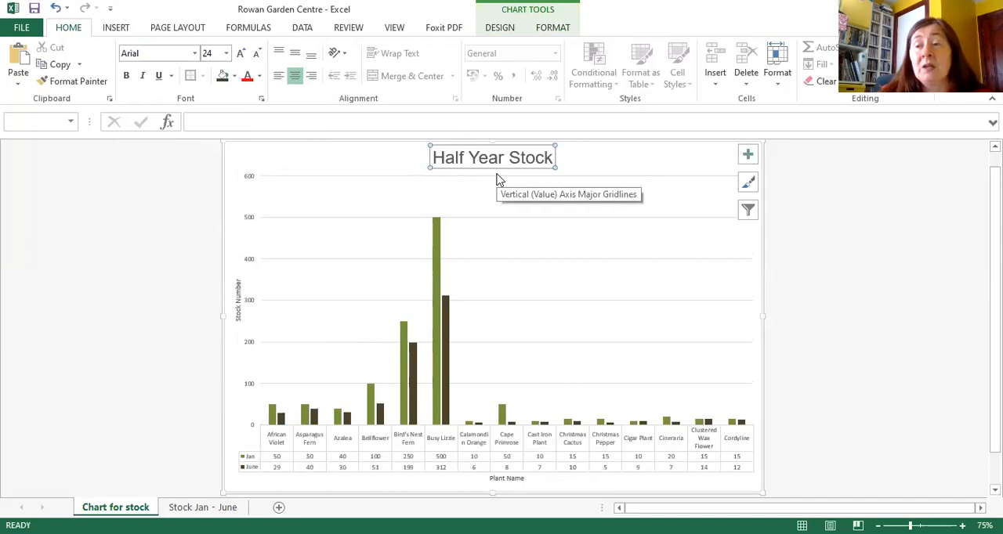
pyautogui.click(238, 319)
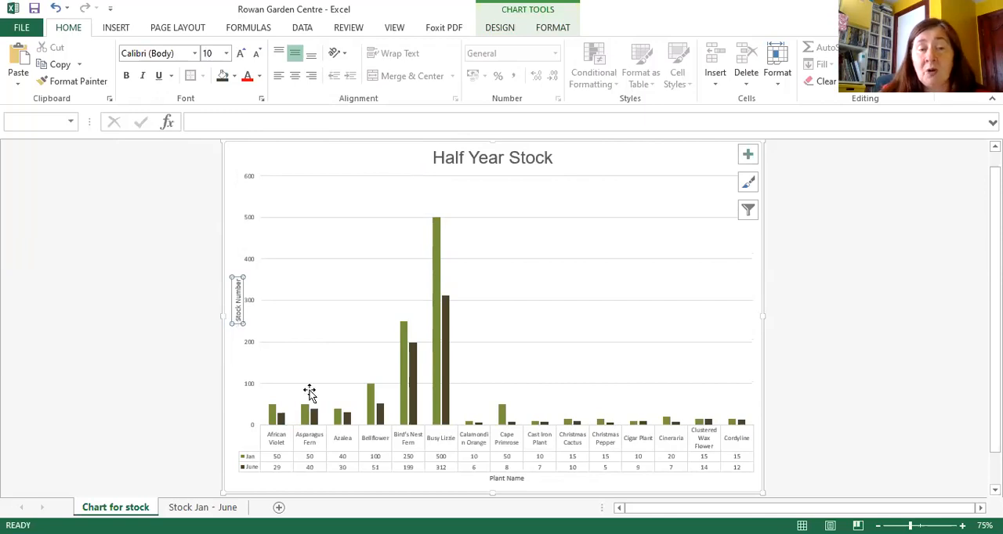
pyautogui.click(508, 479)
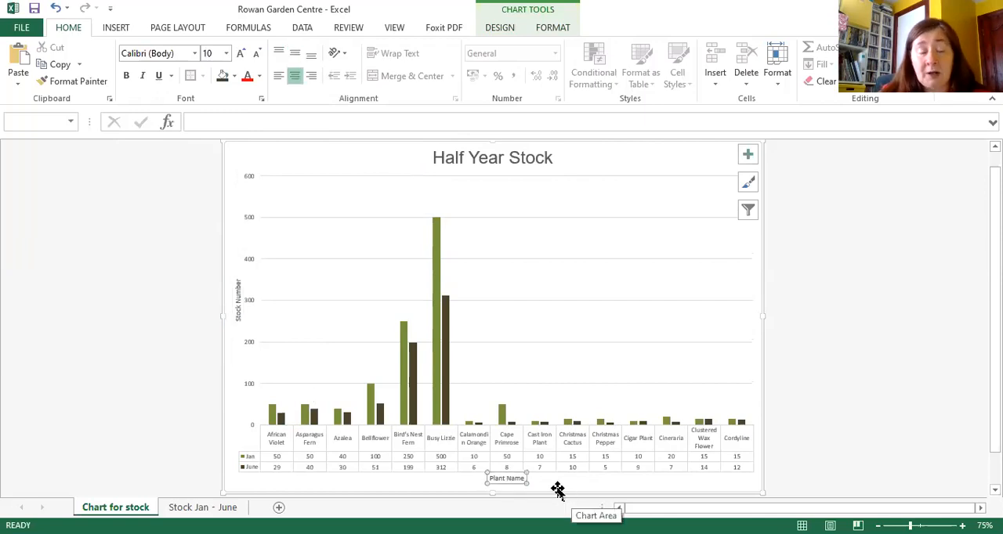
pyautogui.click(238, 321)
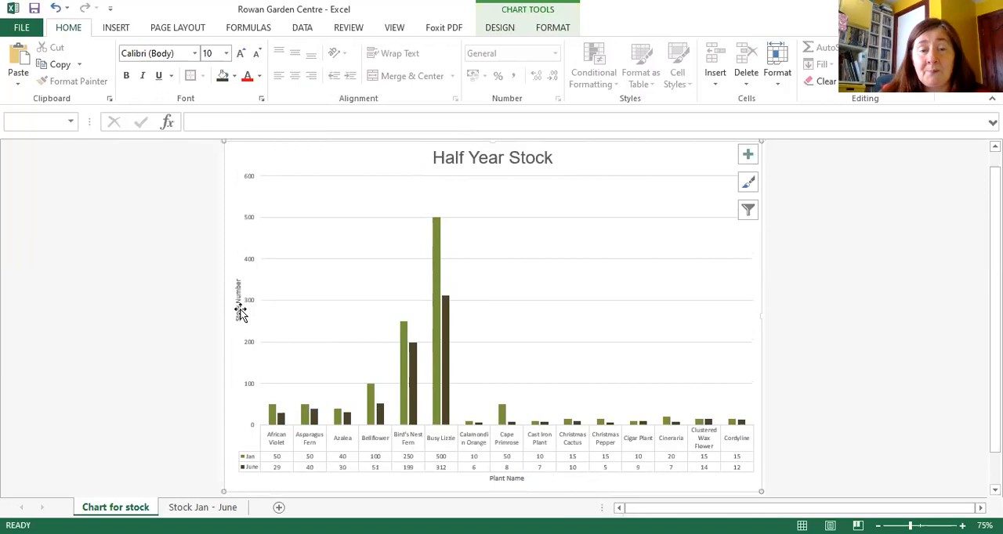
pyautogui.click(239, 314)
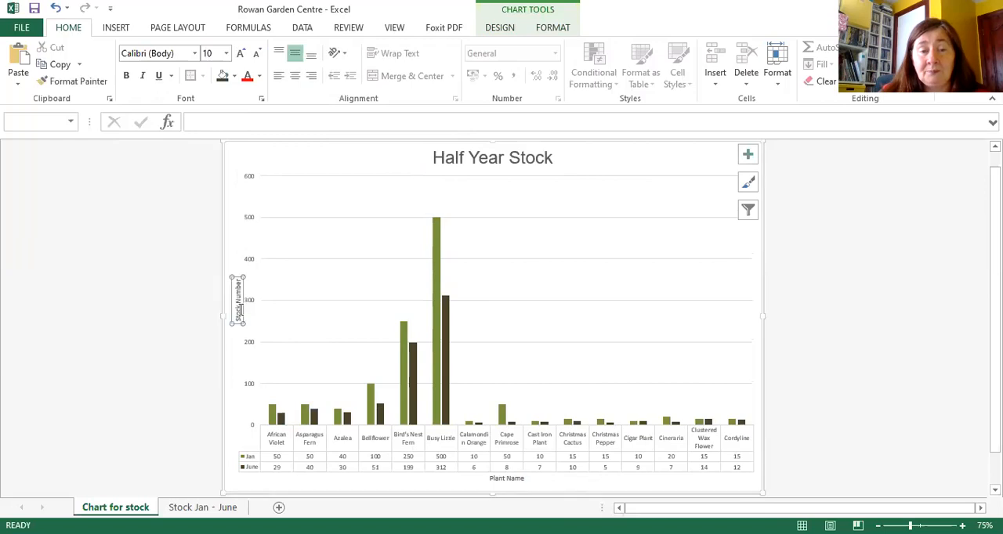
# Step: Format the Plant Name axis title in Arial at font size 14
pyautogui.click(498, 479)
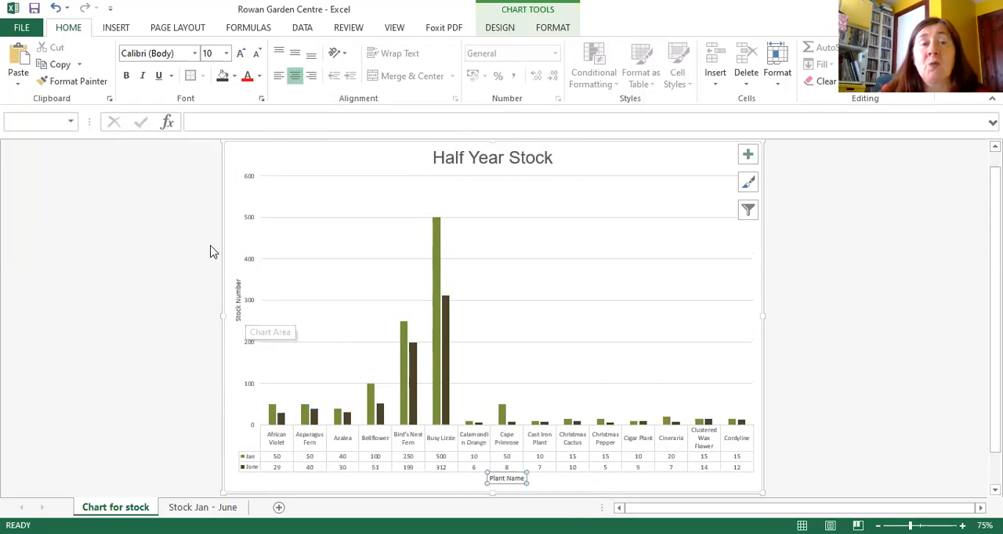
pyautogui.click(195, 54)
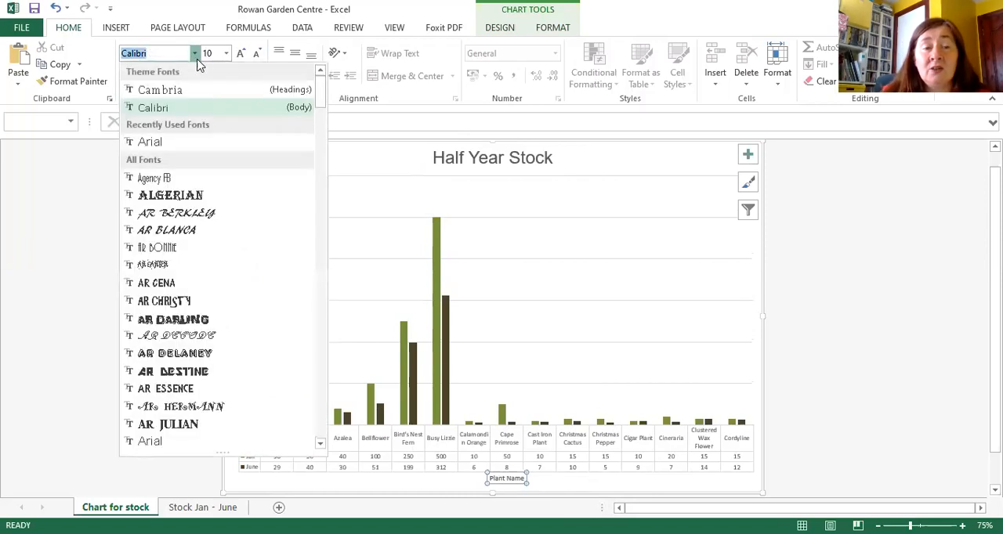
pyautogui.click(207, 142)
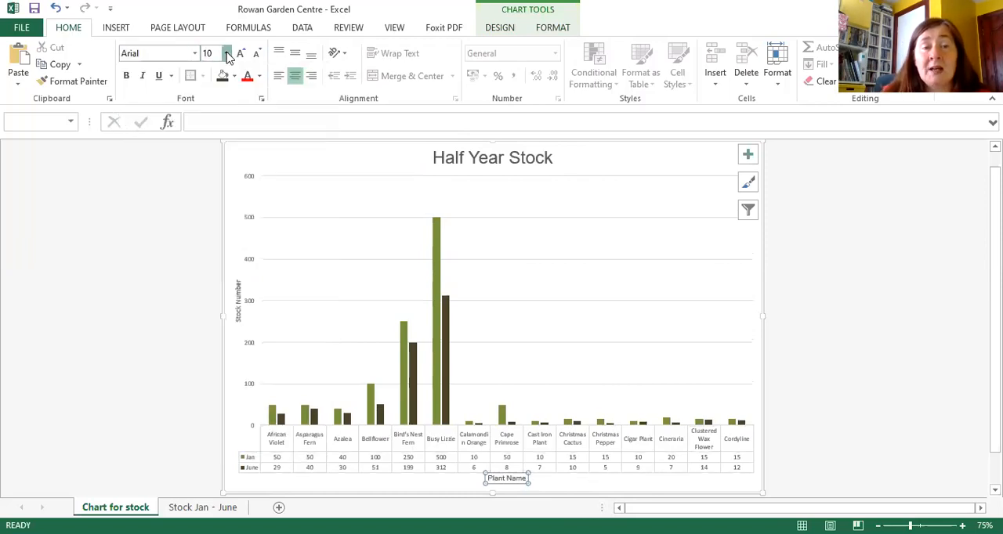
pyautogui.click(226, 54)
pyautogui.click(209, 153)
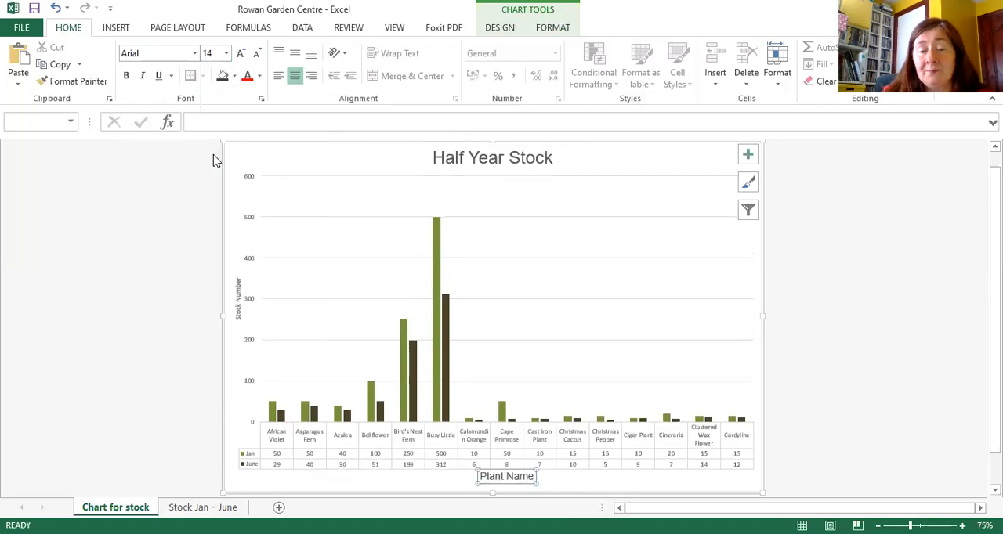
# Step: Set the Stock Number axis title's font to Arial, size 14
pyautogui.click(238, 298)
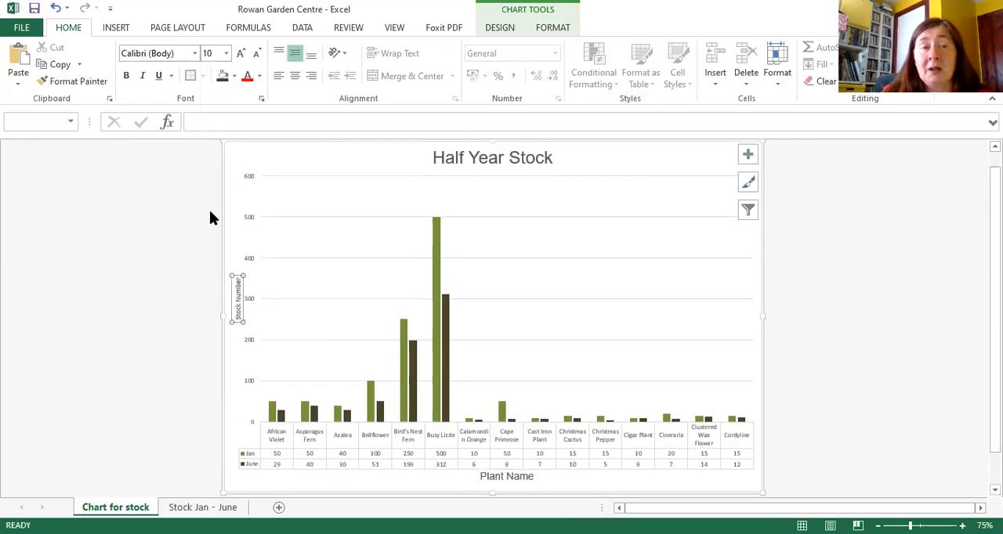
pyautogui.click(195, 53)
pyautogui.click(174, 149)
pyautogui.click(226, 53)
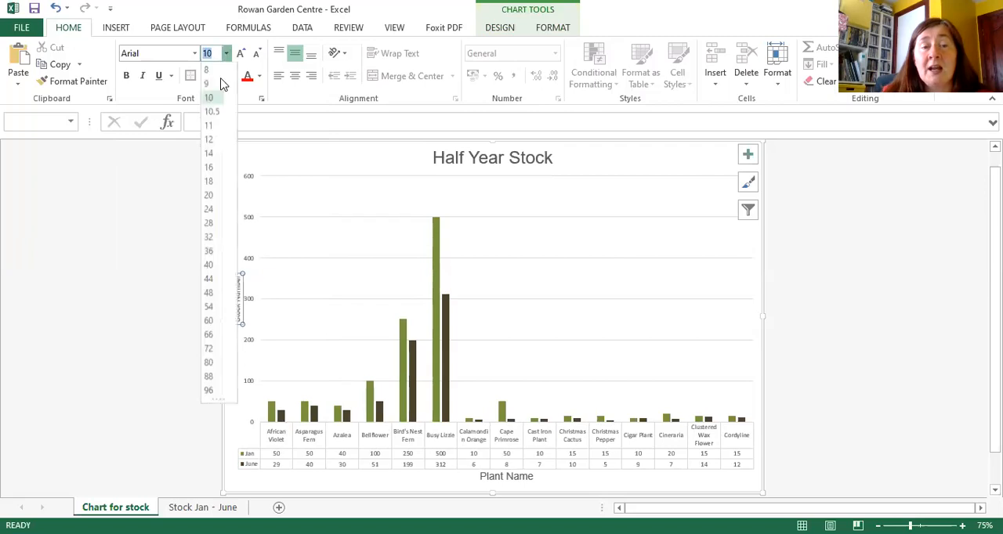
pyautogui.click(209, 153)
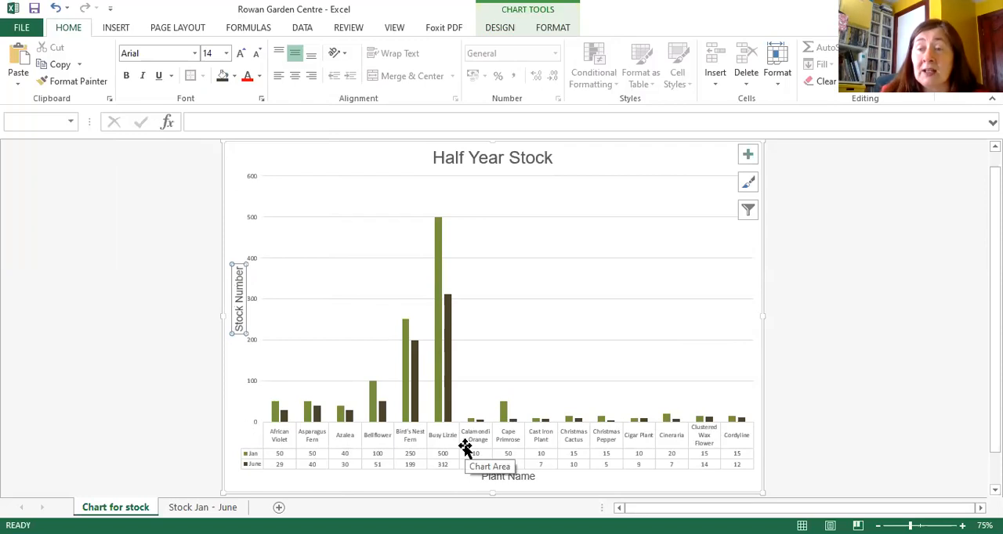
# Step: Reduce the font size of the chart's data table to 8
pyautogui.click(253, 456)
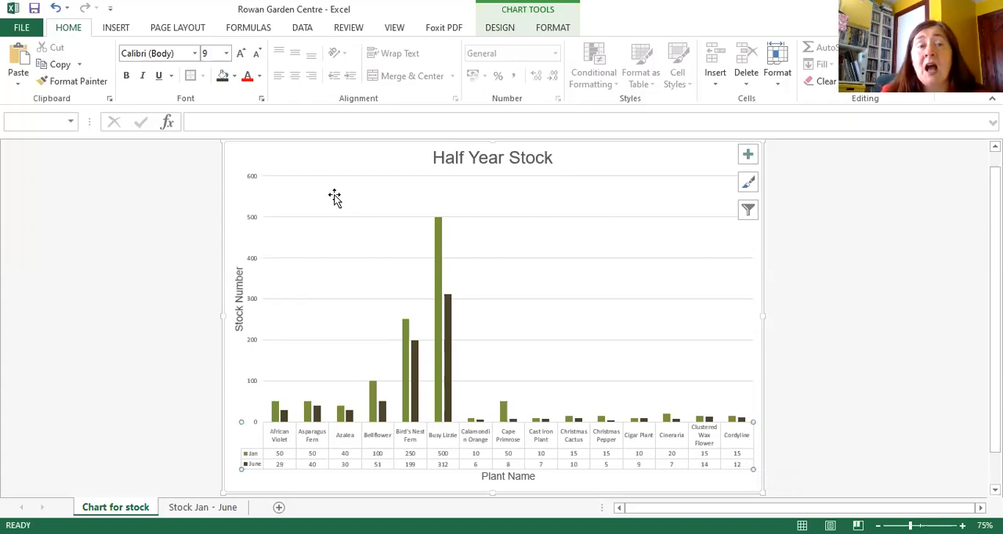
pyautogui.click(225, 56)
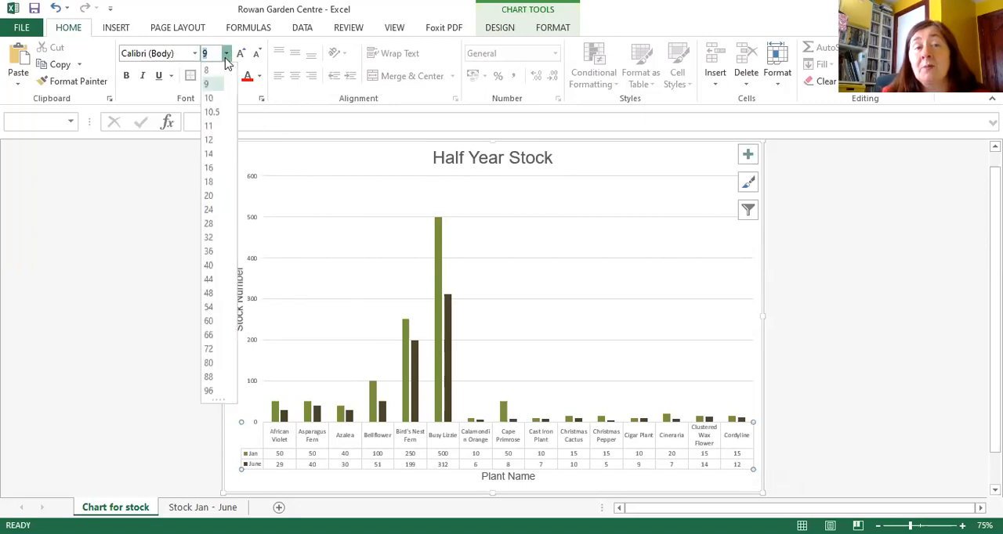
pyautogui.click(219, 71)
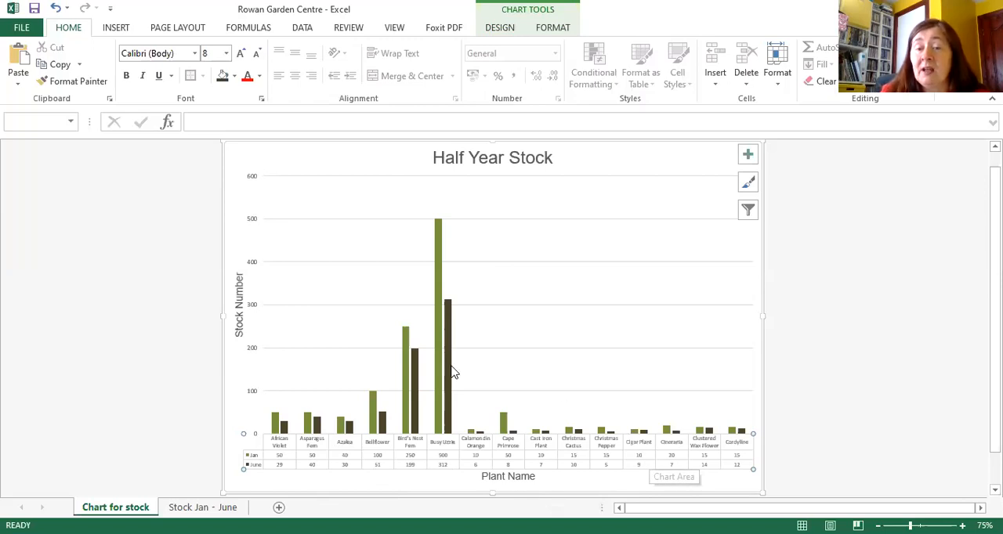
pyautogui.moveTo(450, 376)
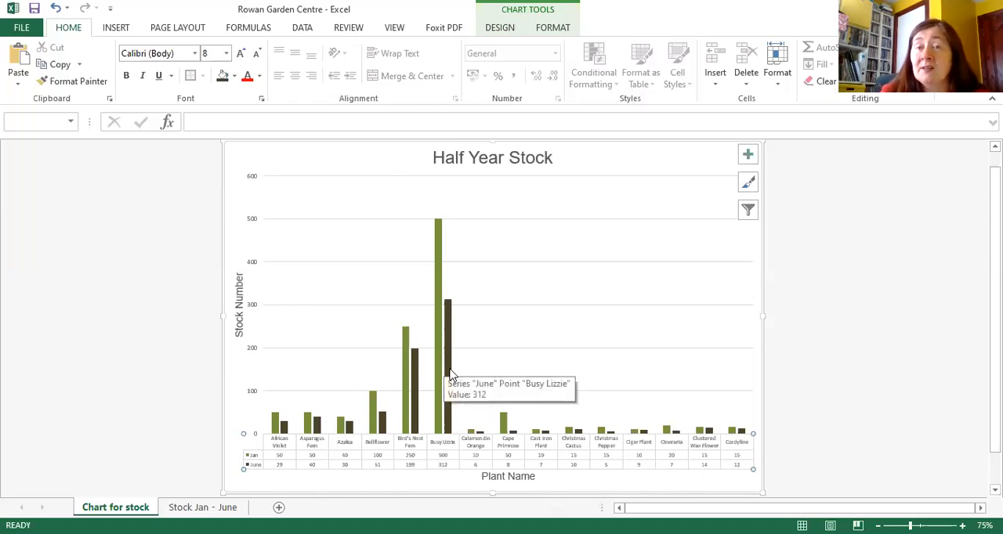